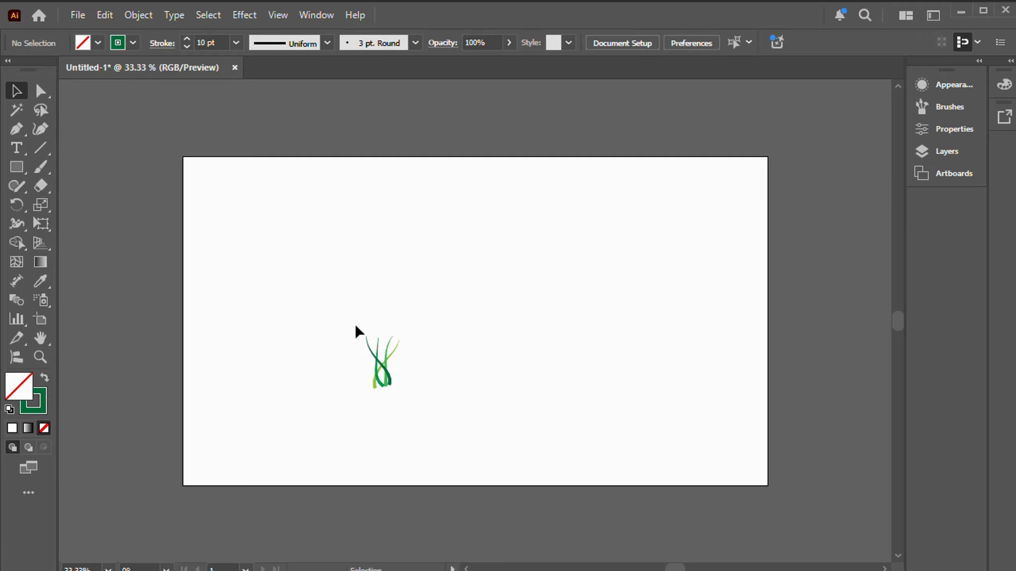
Step: Start a new Scatter Brush from all the grass blades on the artboard
drag(348, 331, 437, 423)
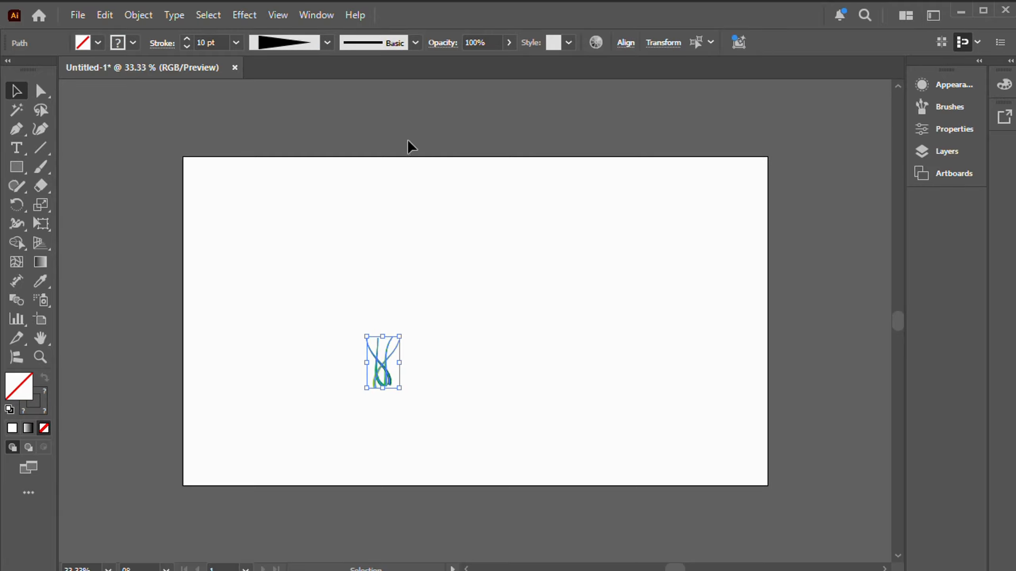
click(322, 18)
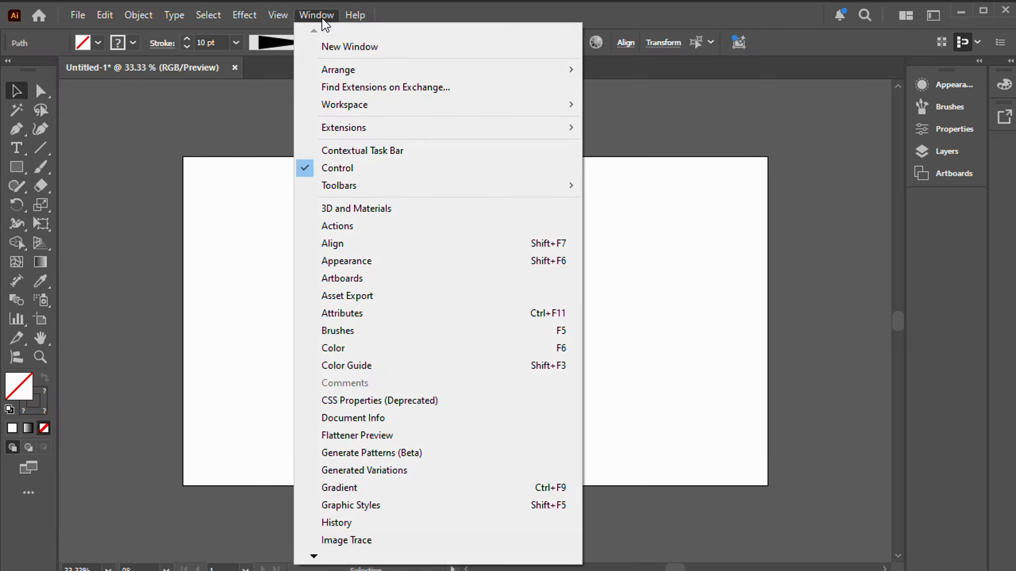
click(368, 329)
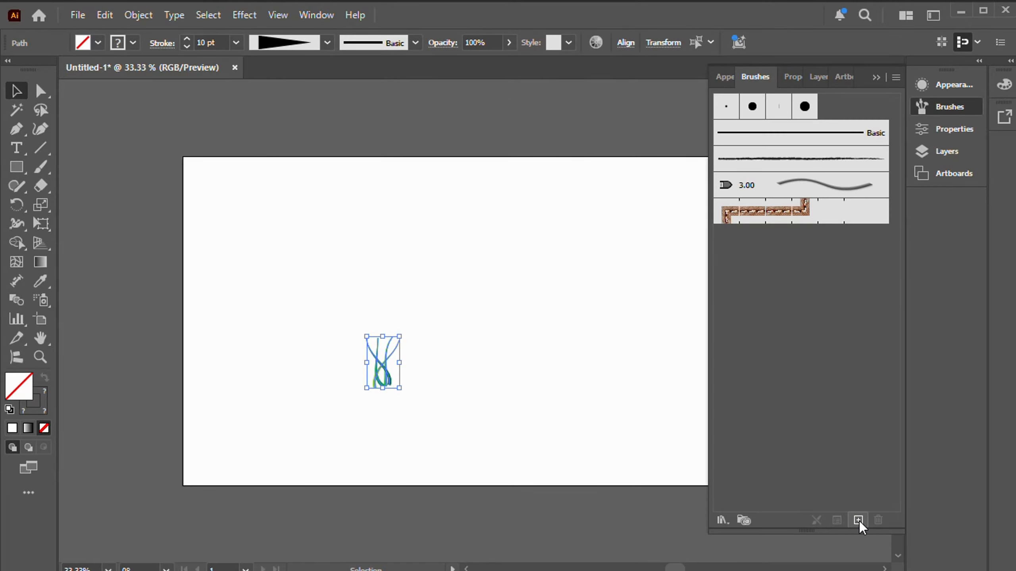
click(857, 520)
drag(414, 244, 561, 203)
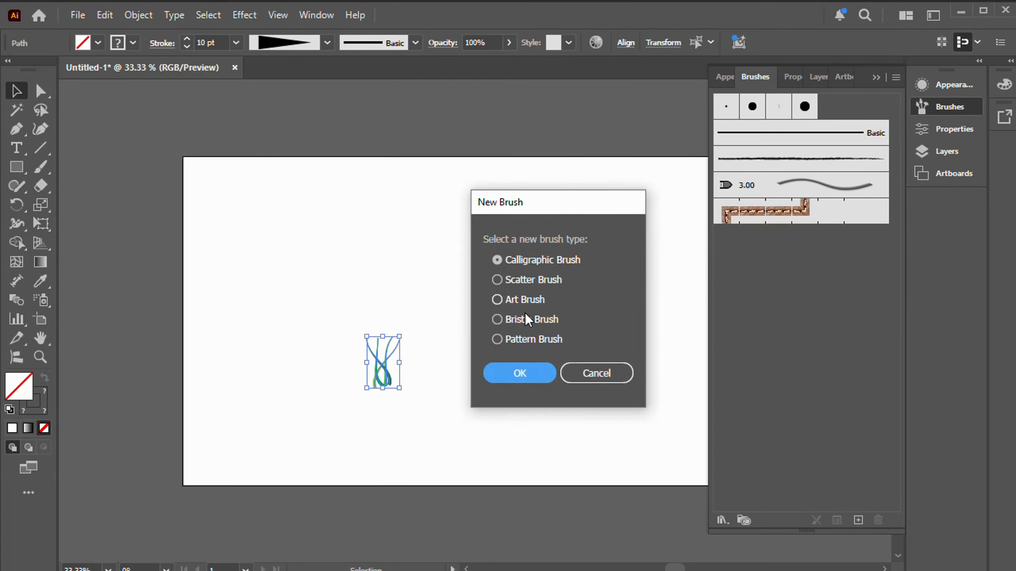
click(497, 280)
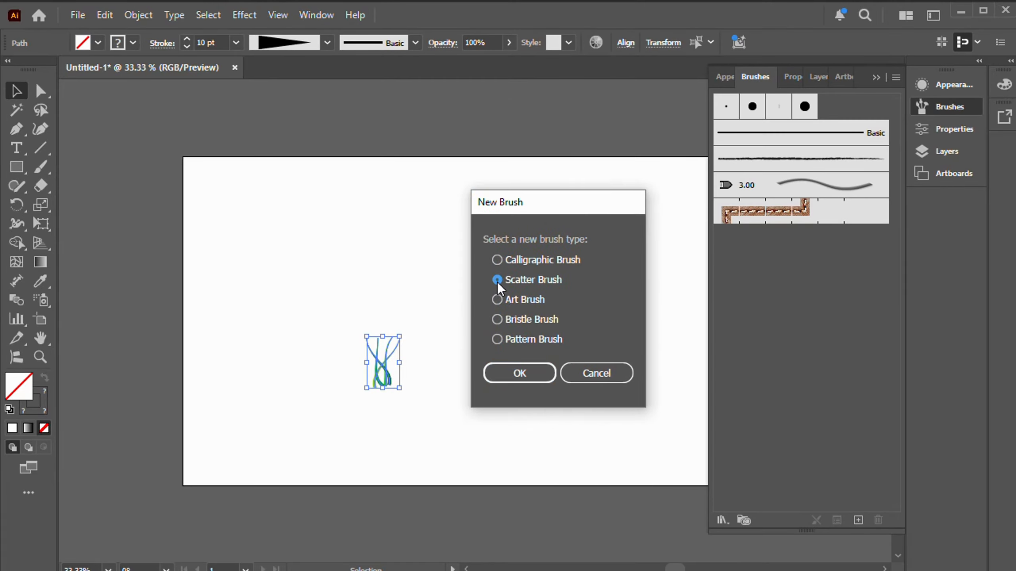
click(530, 368)
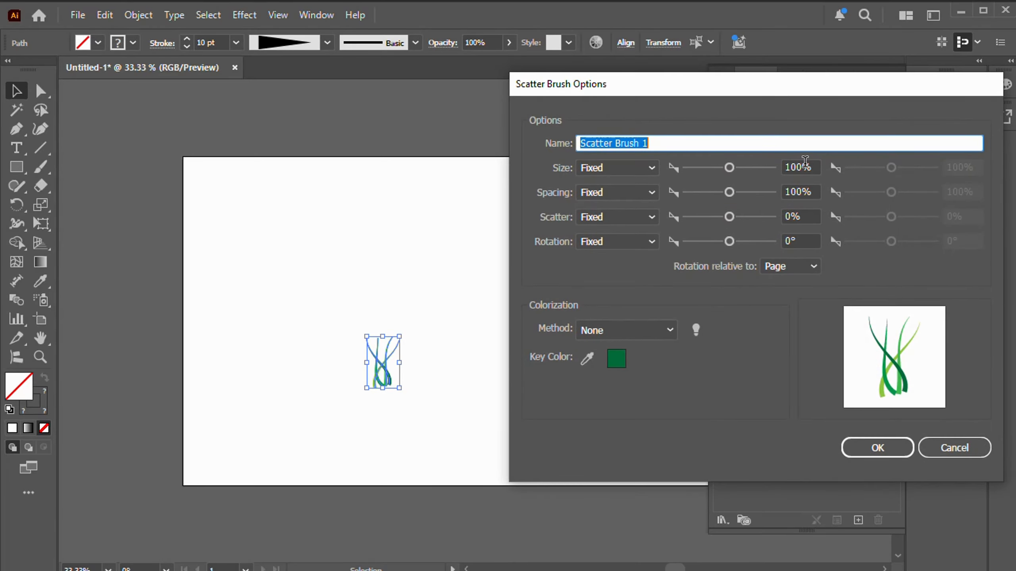
Step: Set the scatter brush's size, spacing, scatter and rotation variation to Random
click(636, 168)
click(611, 202)
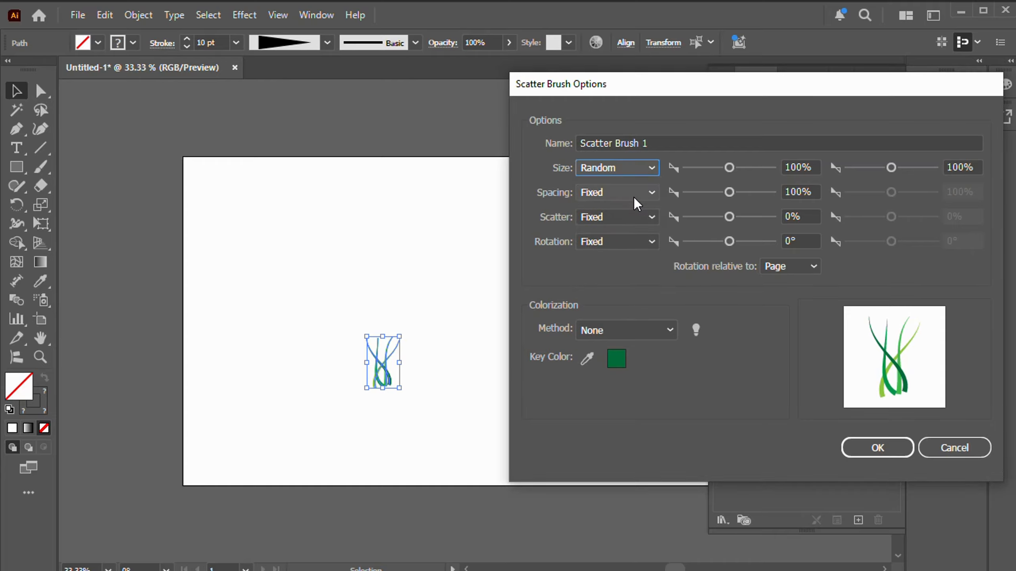
click(634, 193)
click(609, 228)
click(640, 216)
click(611, 251)
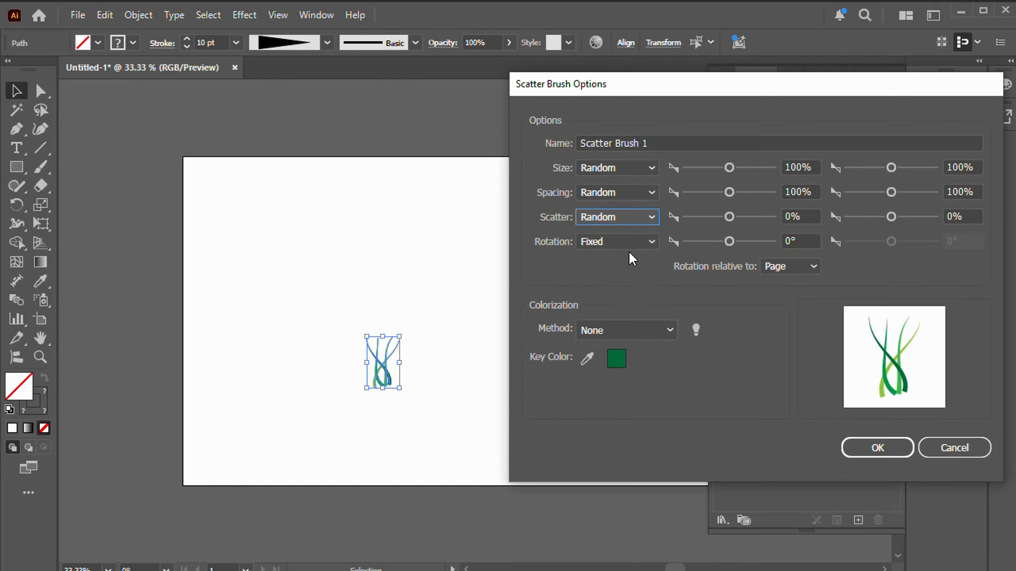
click(634, 241)
click(610, 276)
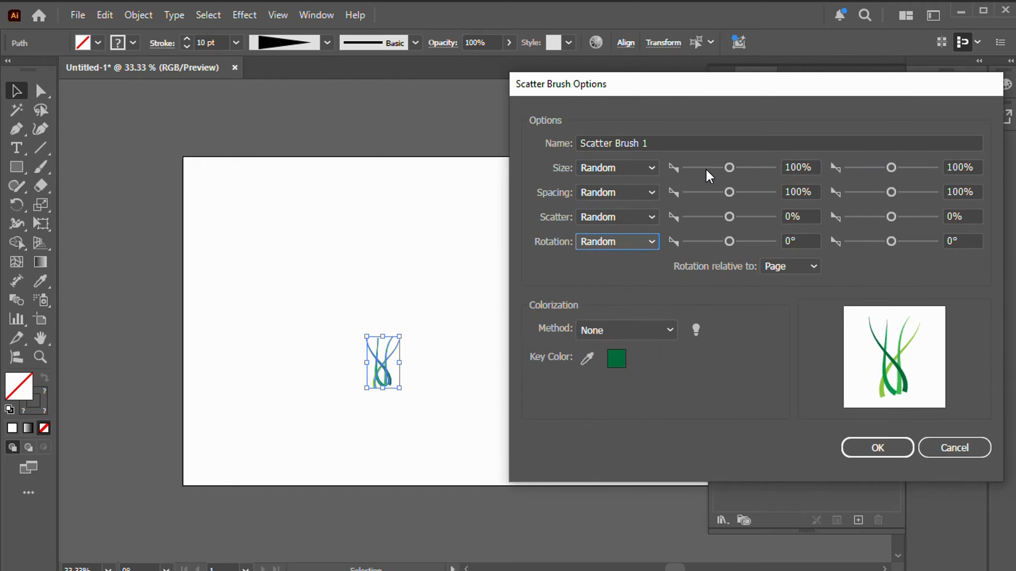
Step: Set the brush's size range to 30% and 70%, and its minimum spacing to 10%
click(729, 168)
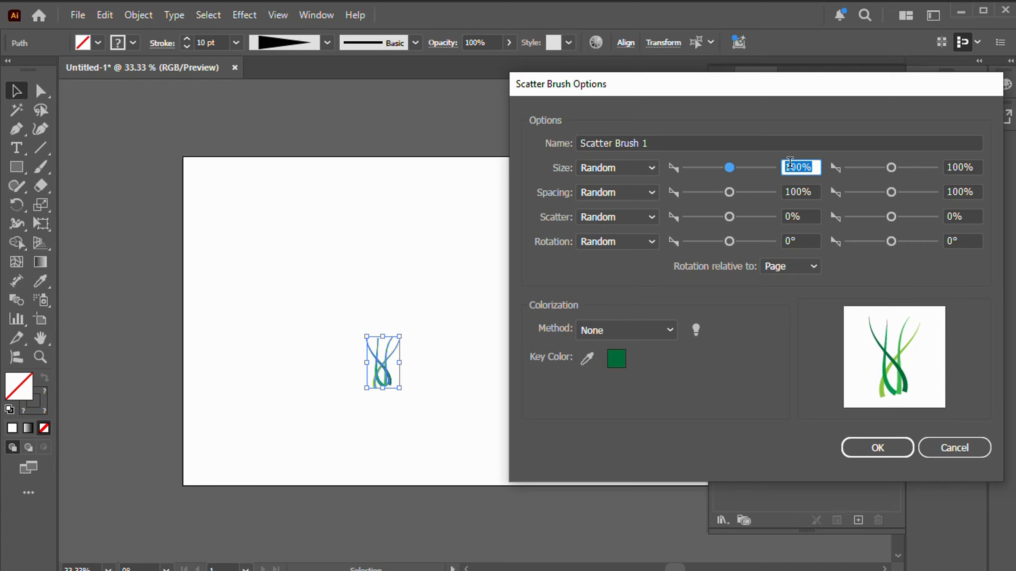
text(30)
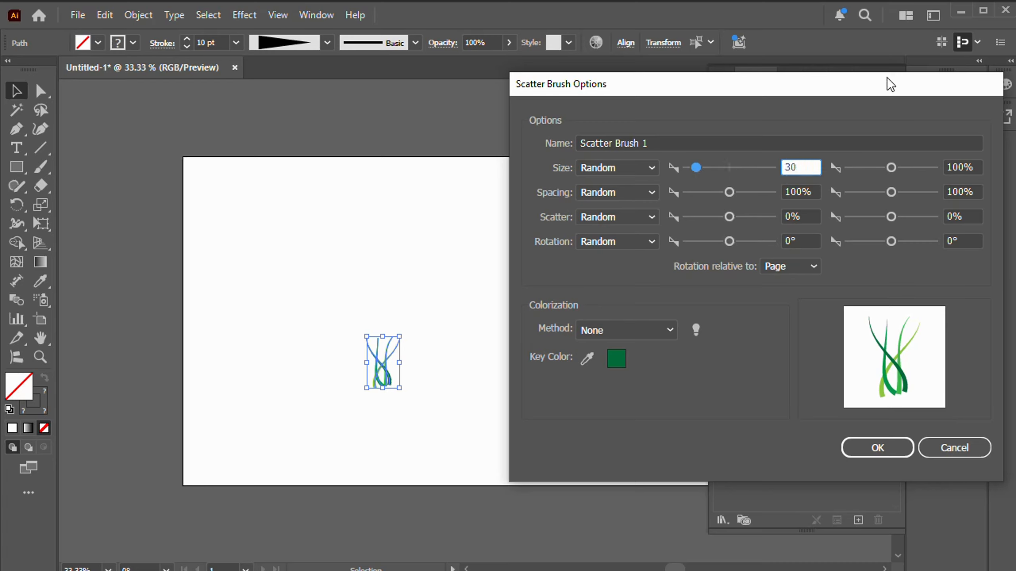
click(960, 168)
double_click(961, 168)
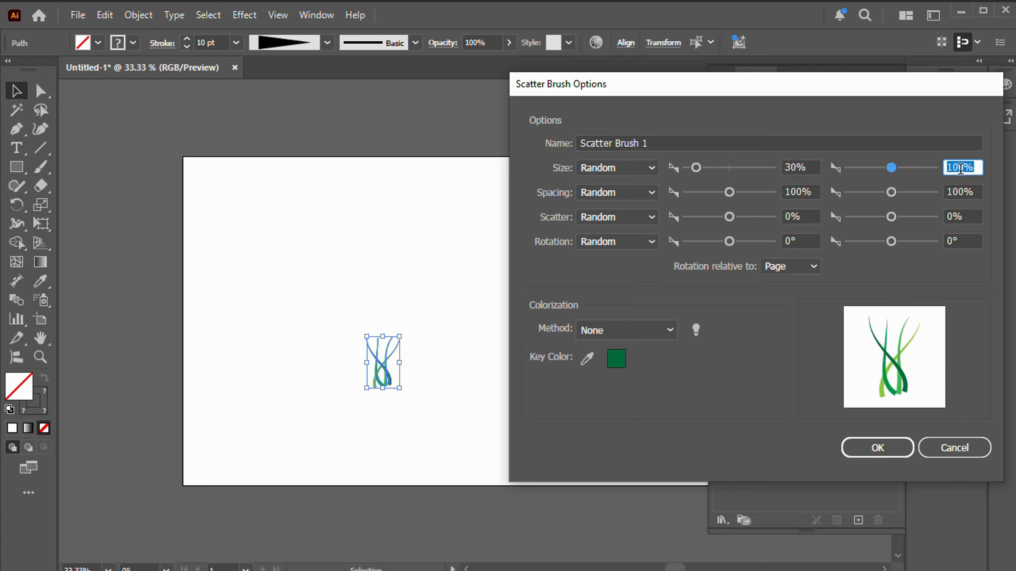
text(70)
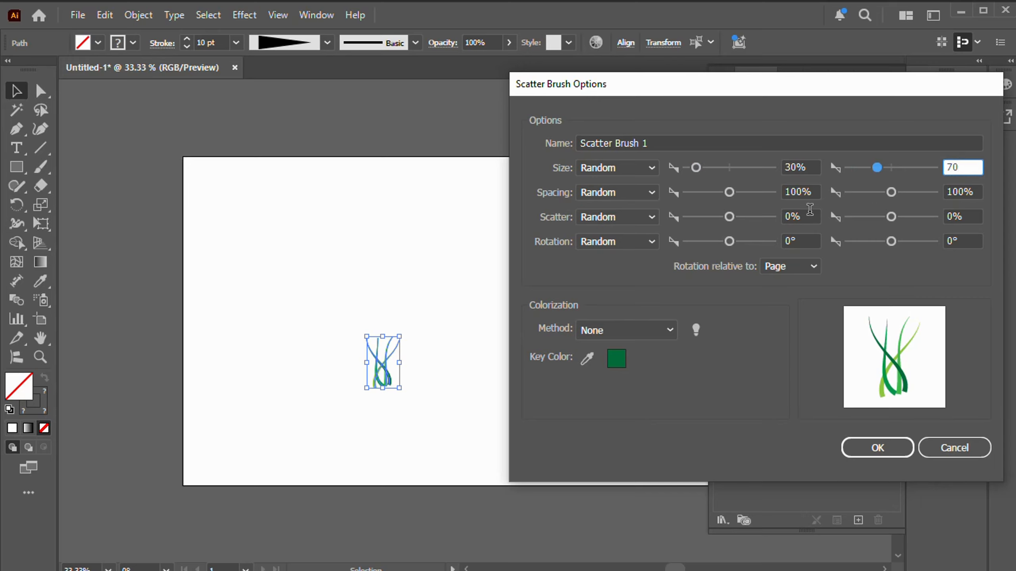
double_click(804, 192)
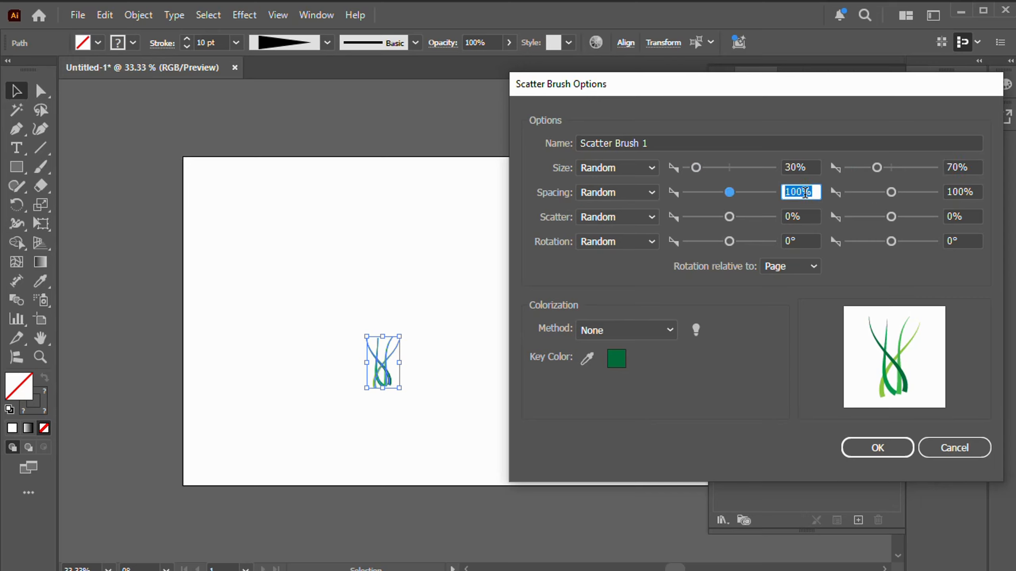
text(10)
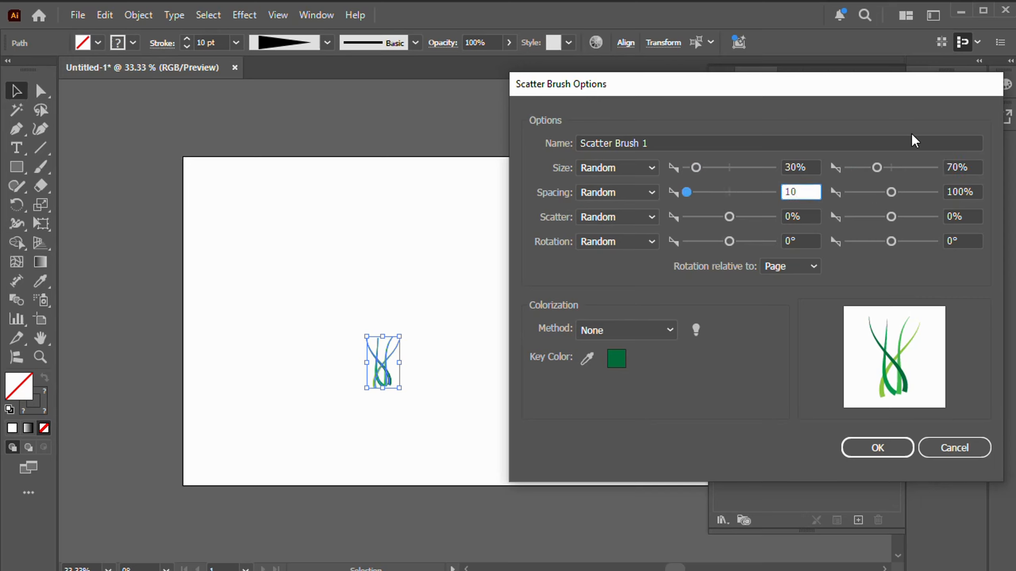
Step: Set the brush's scatter range to 40% and 60% and rotation range to 20° and -20°, and create the brush
click(801, 218)
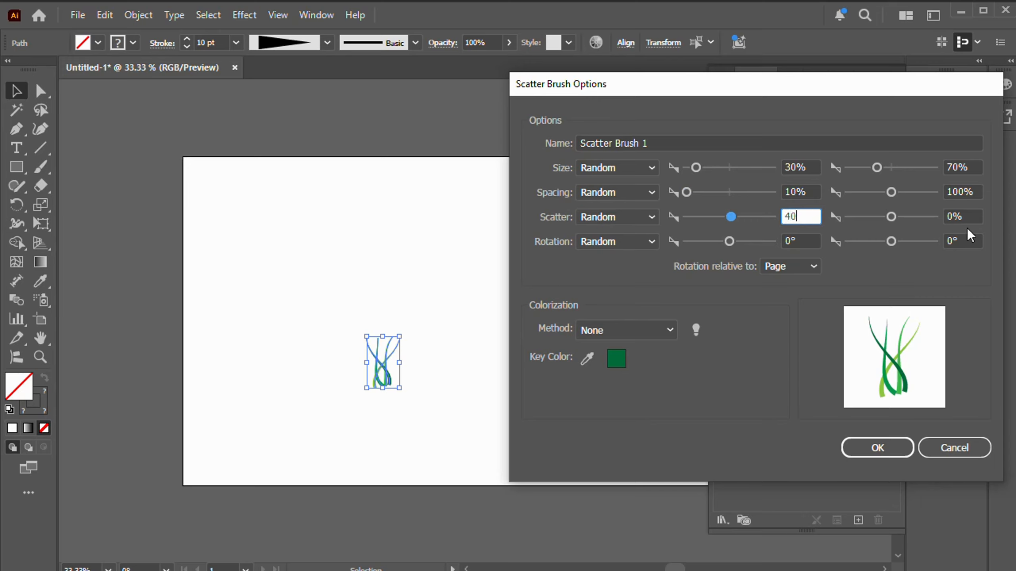
click(965, 216)
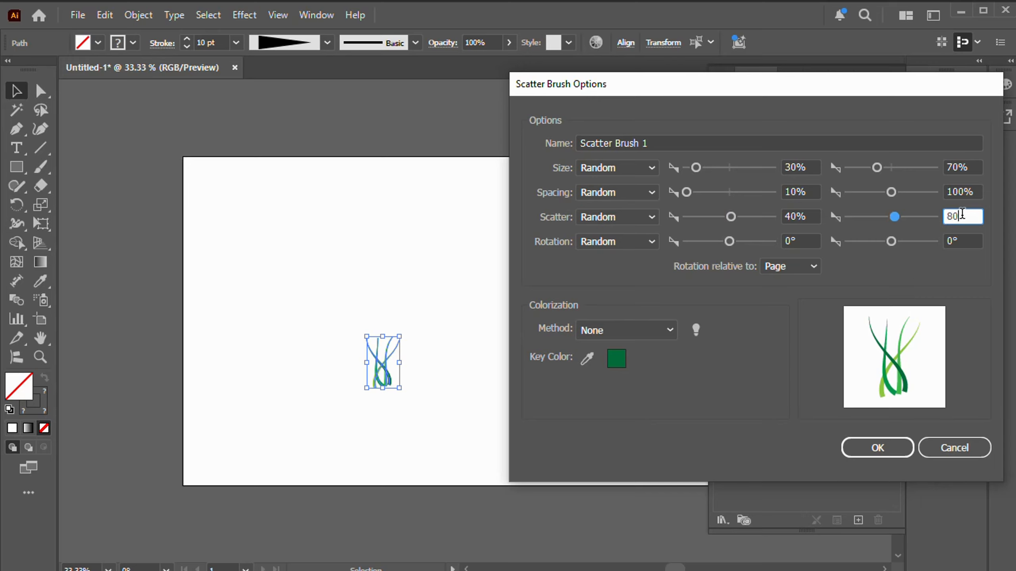
double_click(961, 216)
text(60)
click(806, 237)
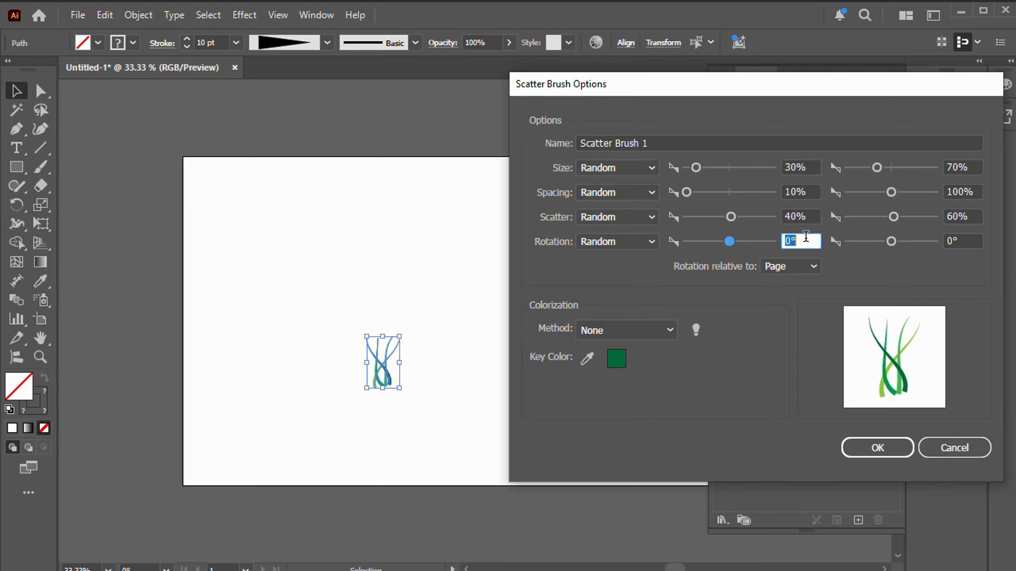
text(20)
key(Tab)
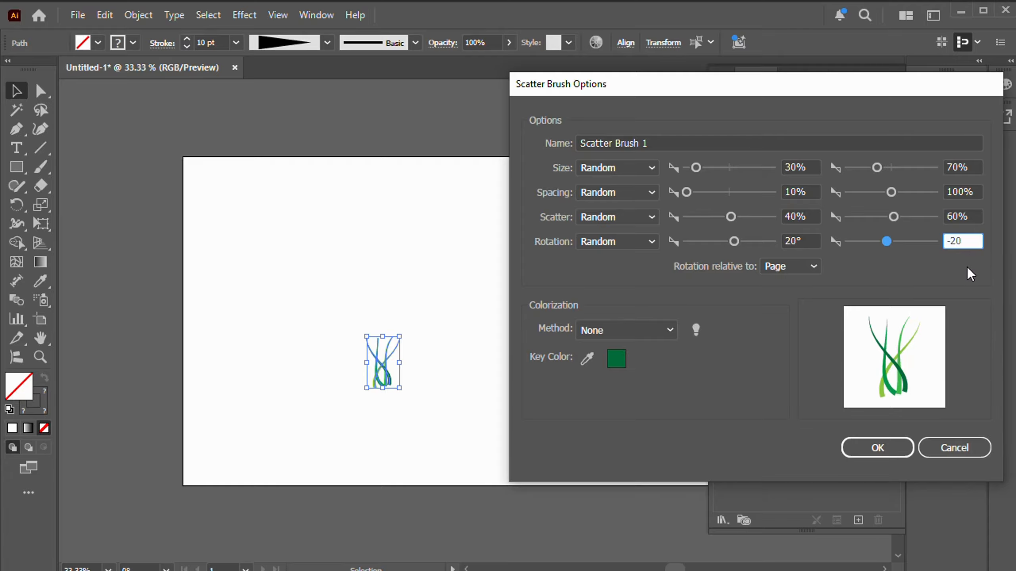
click(875, 448)
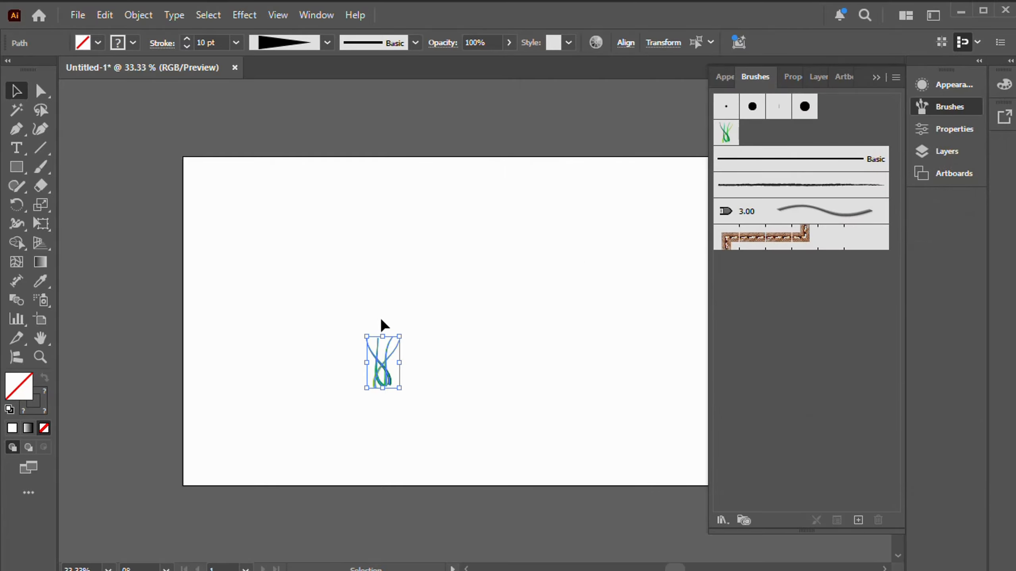
Step: Delete the original grass blades from the artboard and collapse the brush list
click(503, 361)
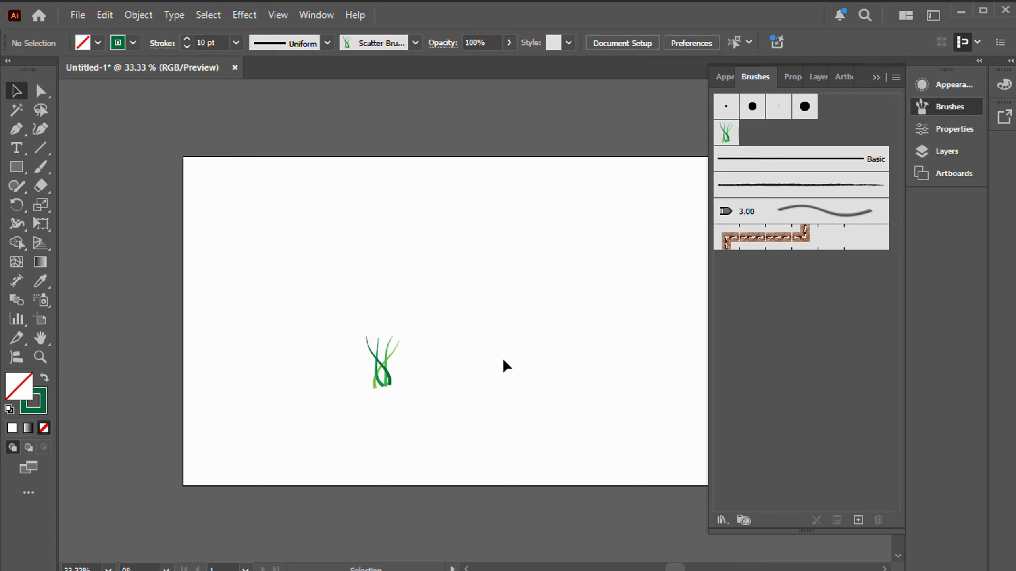
click(384, 363)
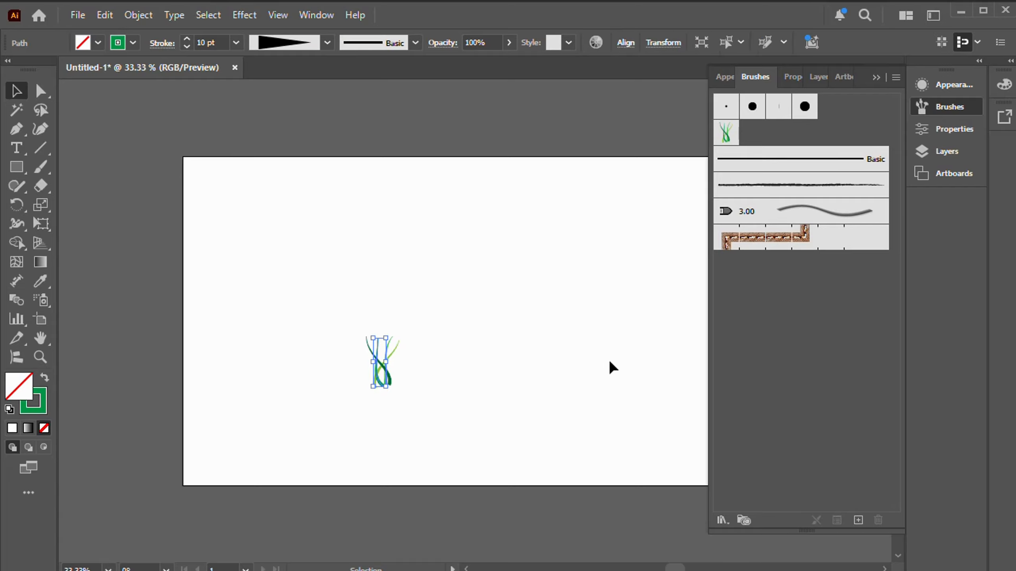
click(610, 366)
drag(359, 339, 447, 392)
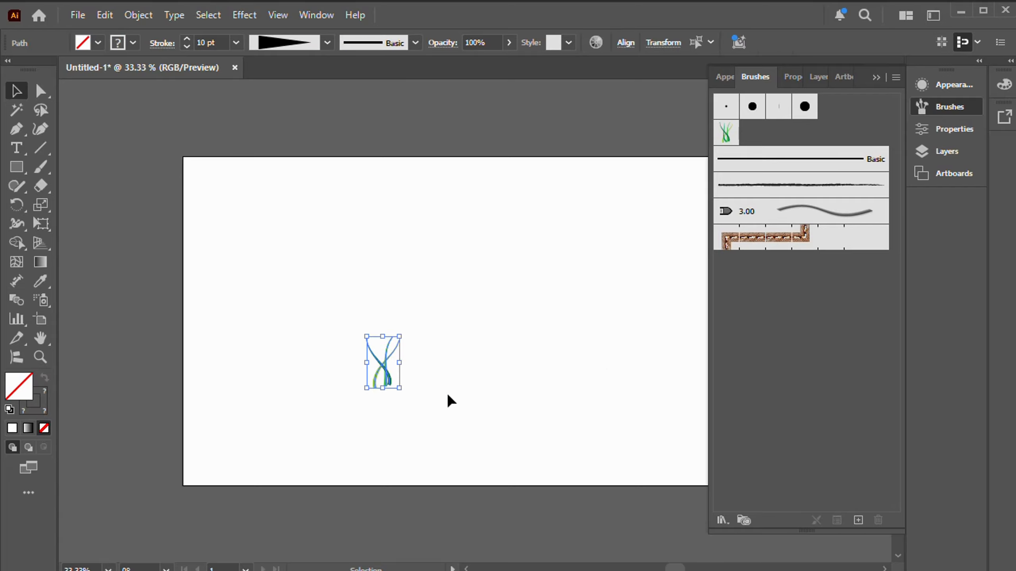
key(Delete)
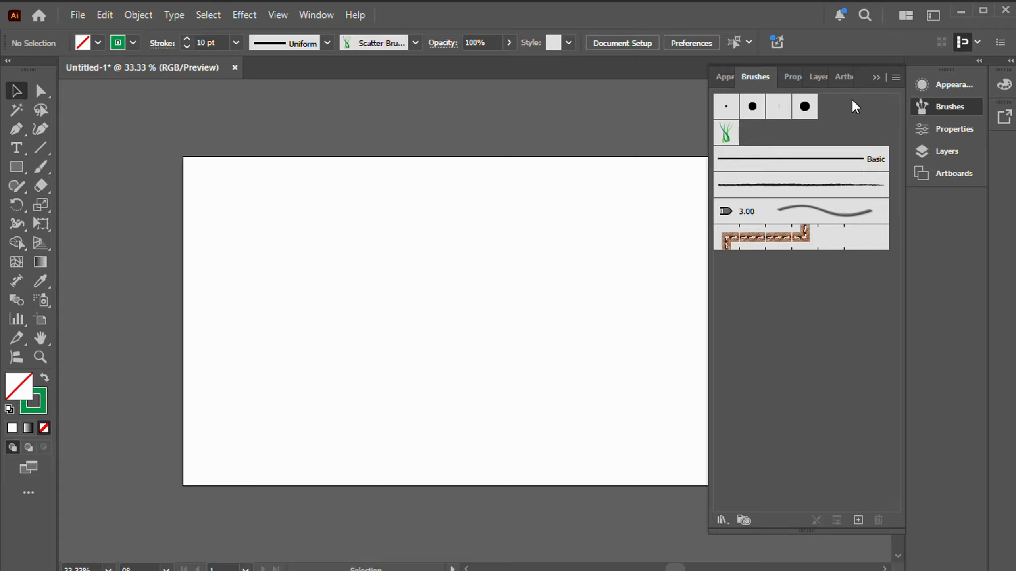
click(876, 77)
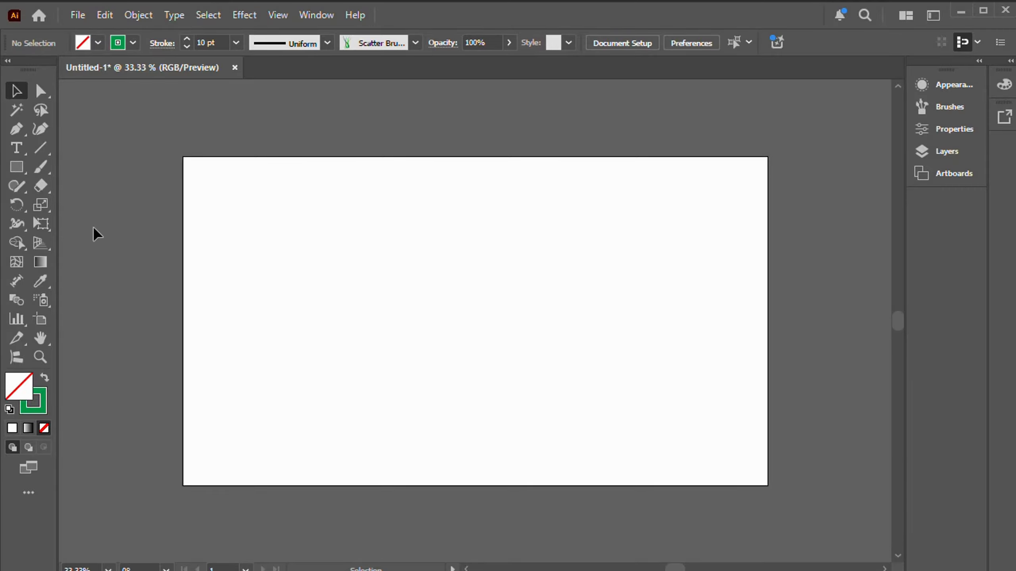
Step: Set the stroke to none and the fill to the green swatch R=34 G=181 B=115
click(133, 43)
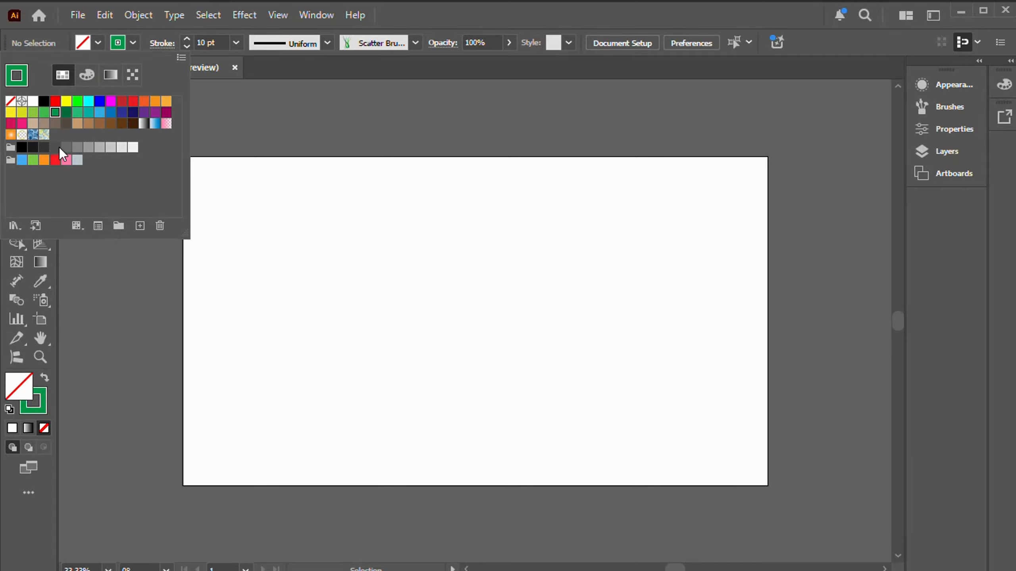
click(13, 102)
click(98, 43)
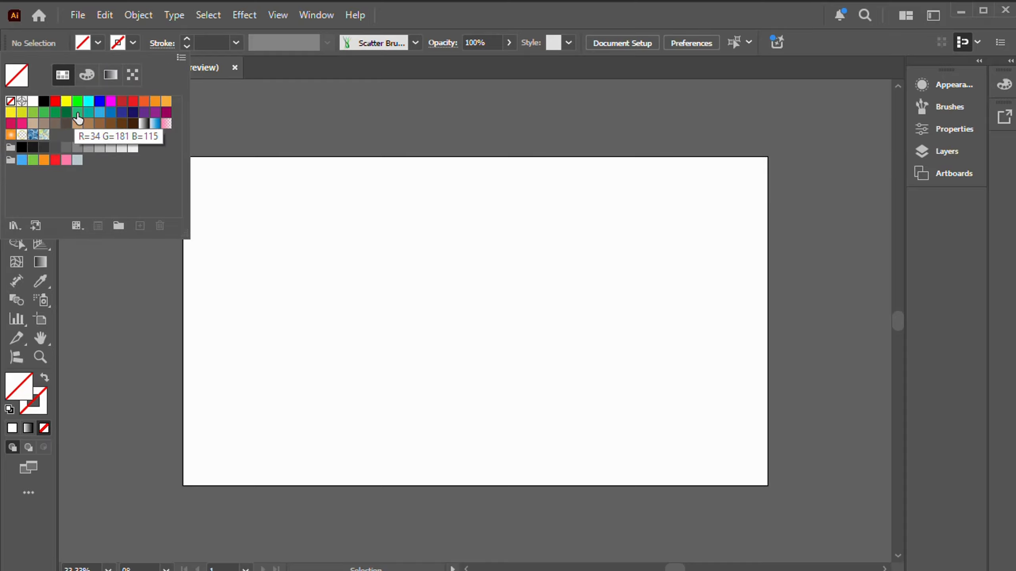
click(78, 118)
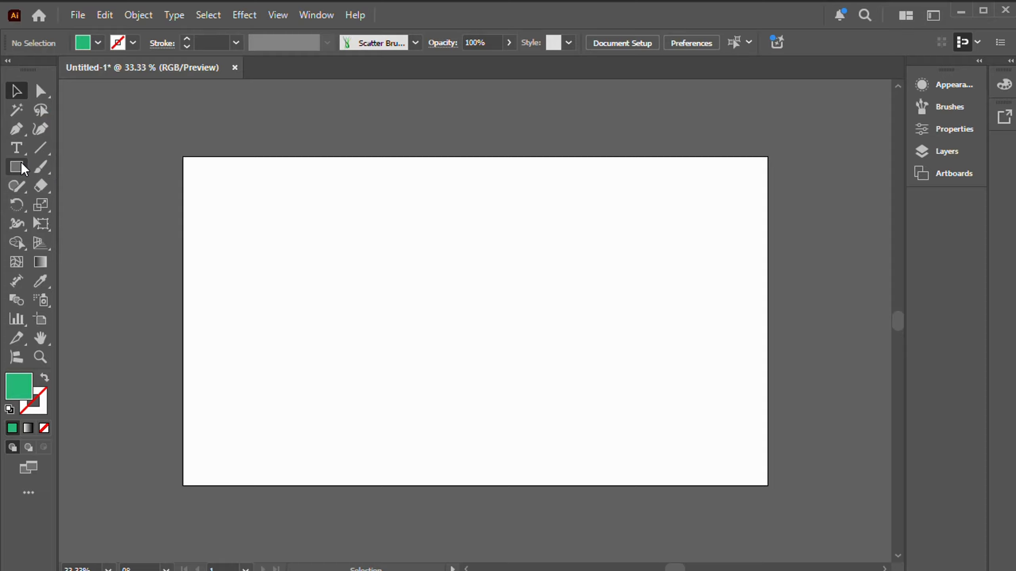
Step: Draw a closed hill about 1670 px wide with the Pen tool, curving from halfway up the artboard's left edge to its bottom edge near the right corner
click(16, 129)
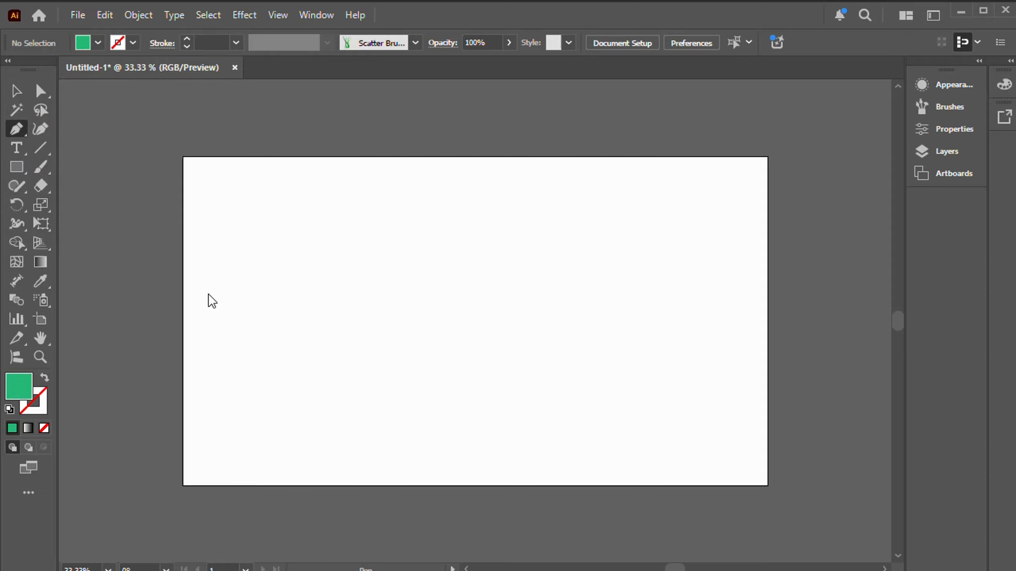
click(183, 320)
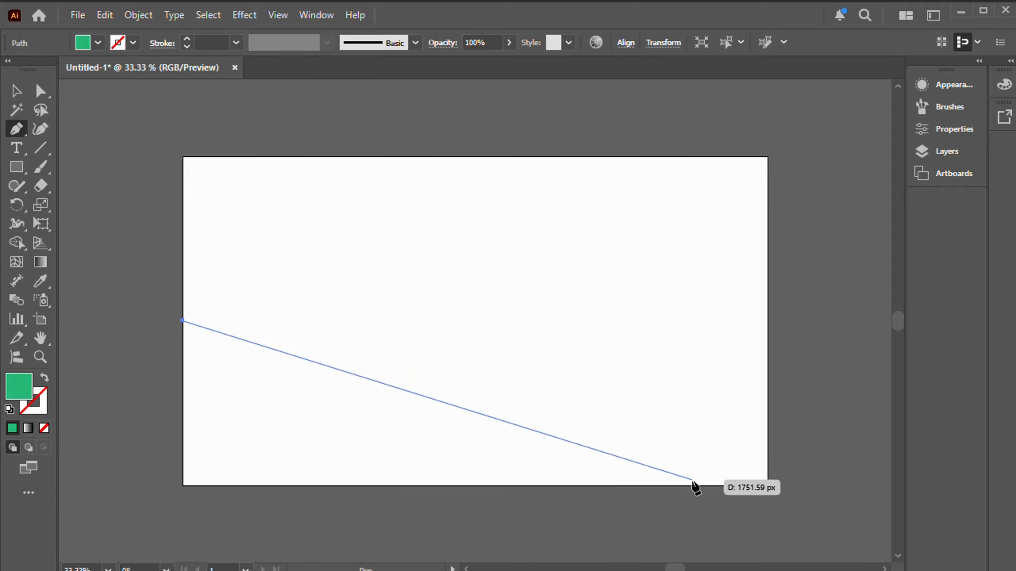
drag(694, 486, 808, 465)
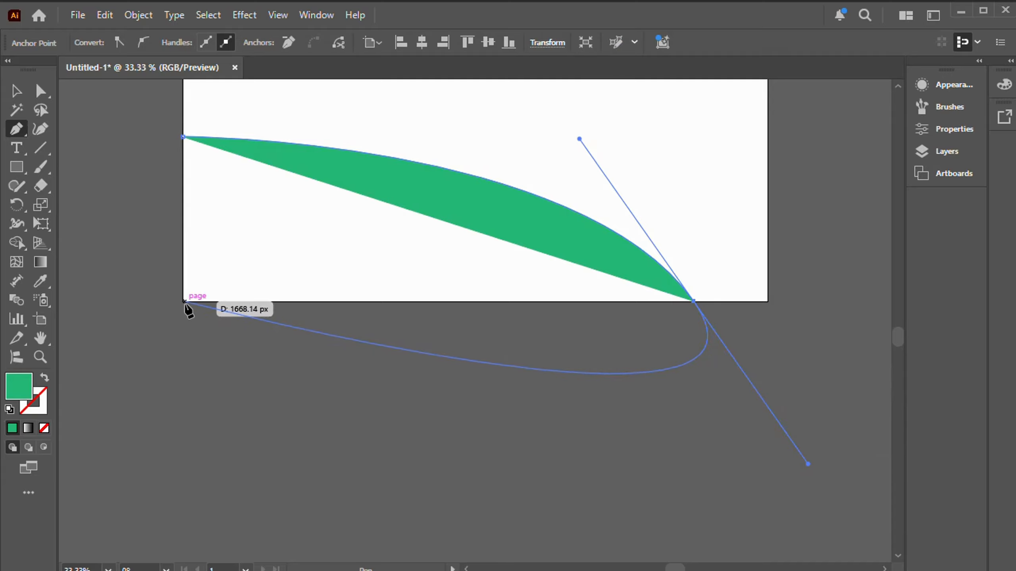
click(694, 300)
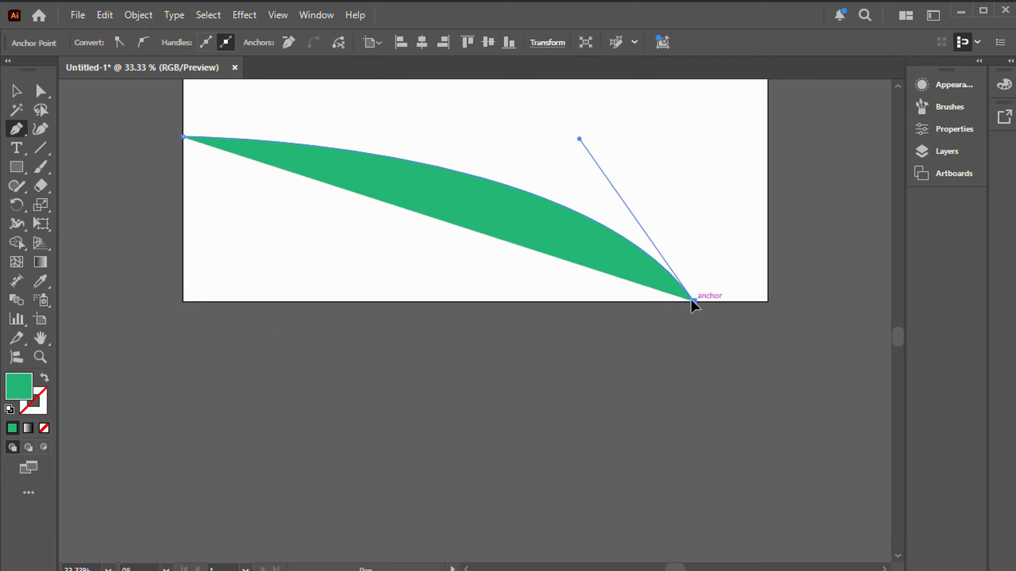
click(182, 301)
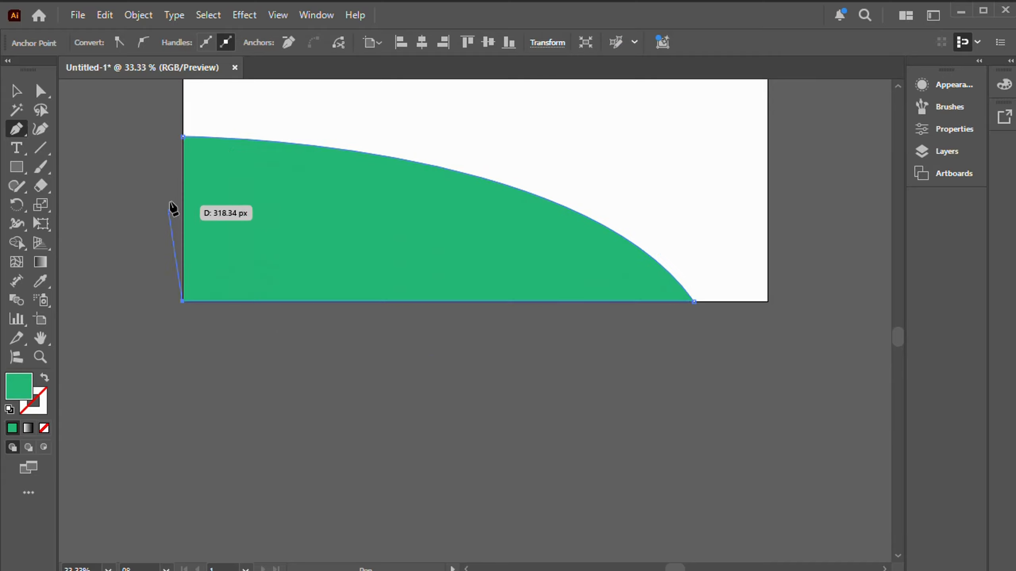
click(181, 137)
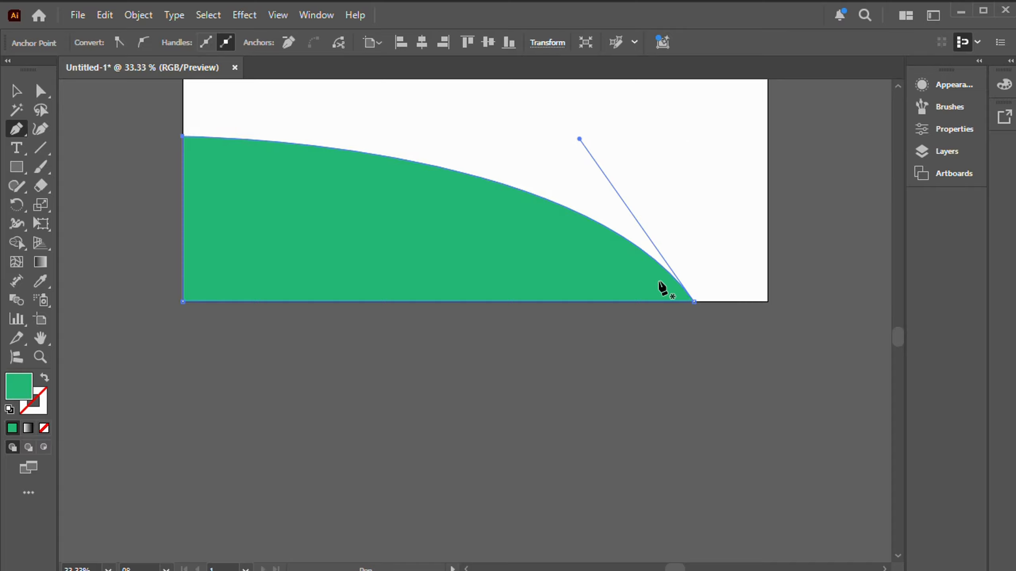
scroll(807, 324, up, 2)
scroll(807, 325, up, 3)
scroll(843, 312, up, 1)
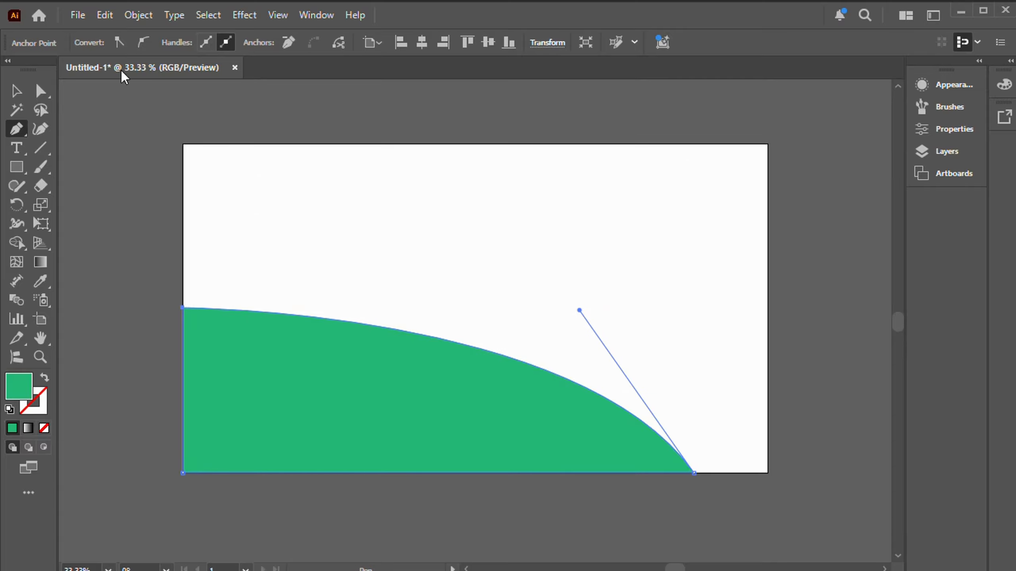
Step: Deselect the hill and set the fill to none
click(16, 91)
click(694, 173)
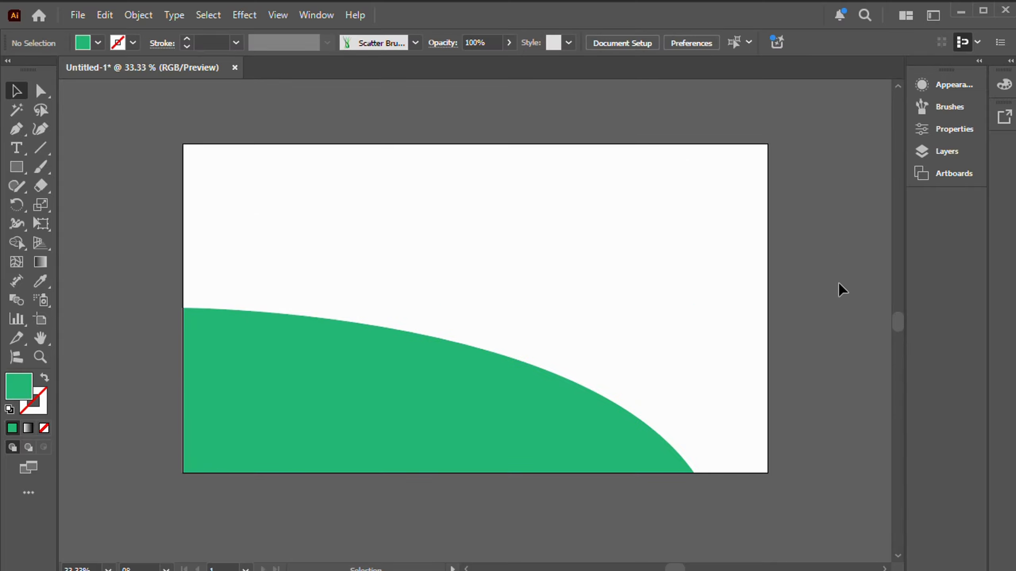
scroll(843, 291, up, 1)
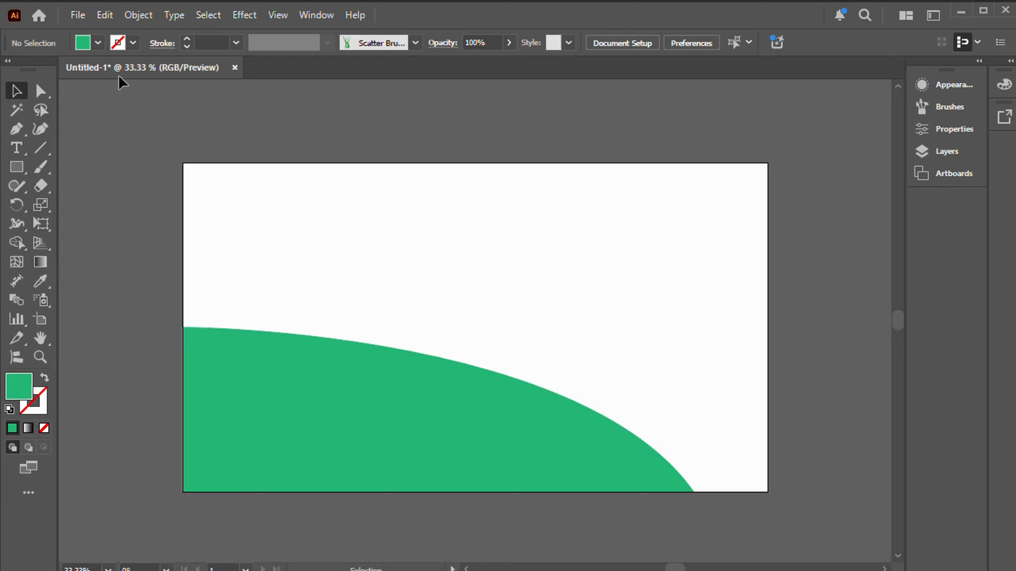
click(98, 43)
click(10, 102)
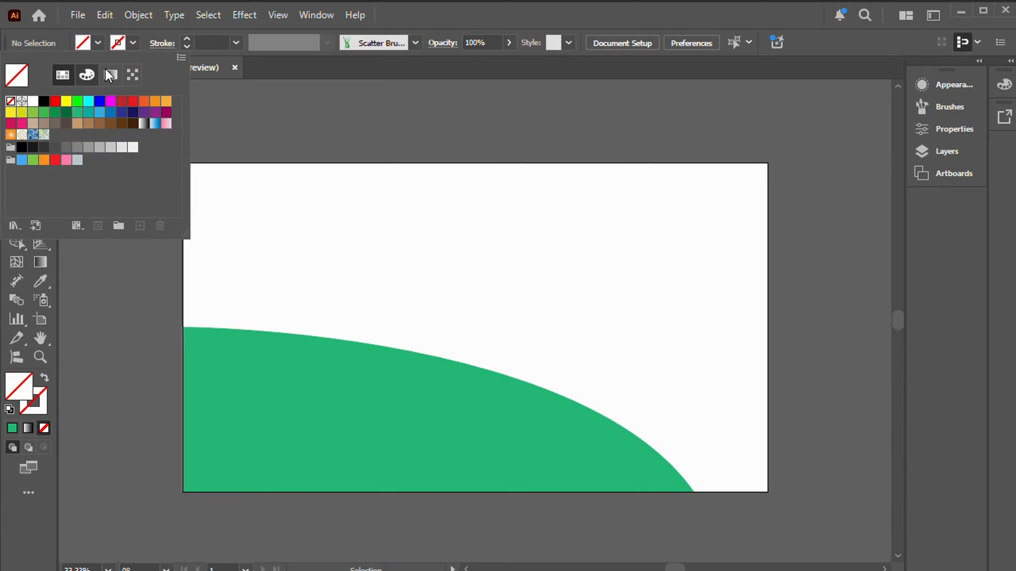
click(132, 43)
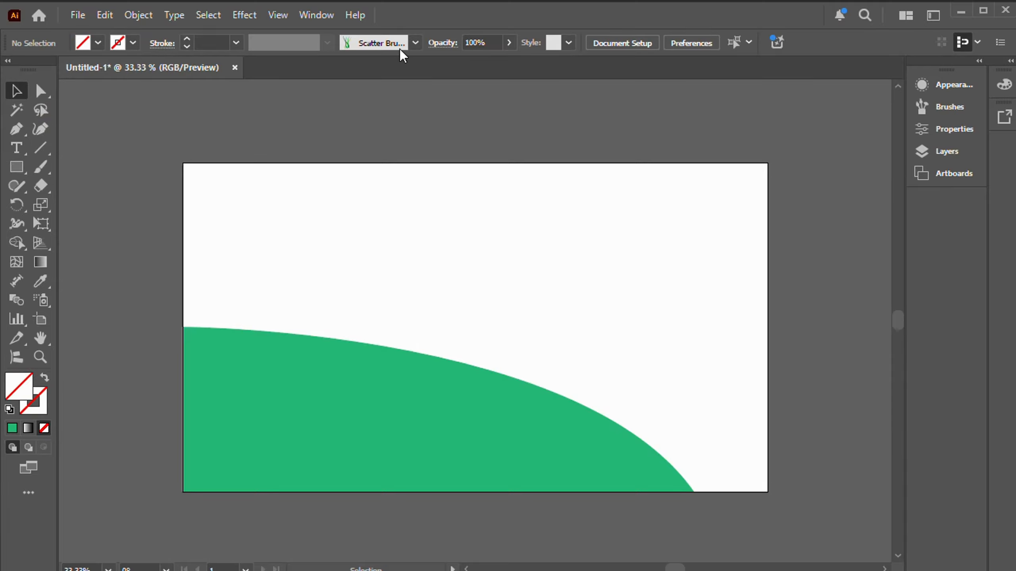
Step: Activate the Paintbrush tool with the grass scatter brush and set its stroke weight to 2 pt
click(41, 167)
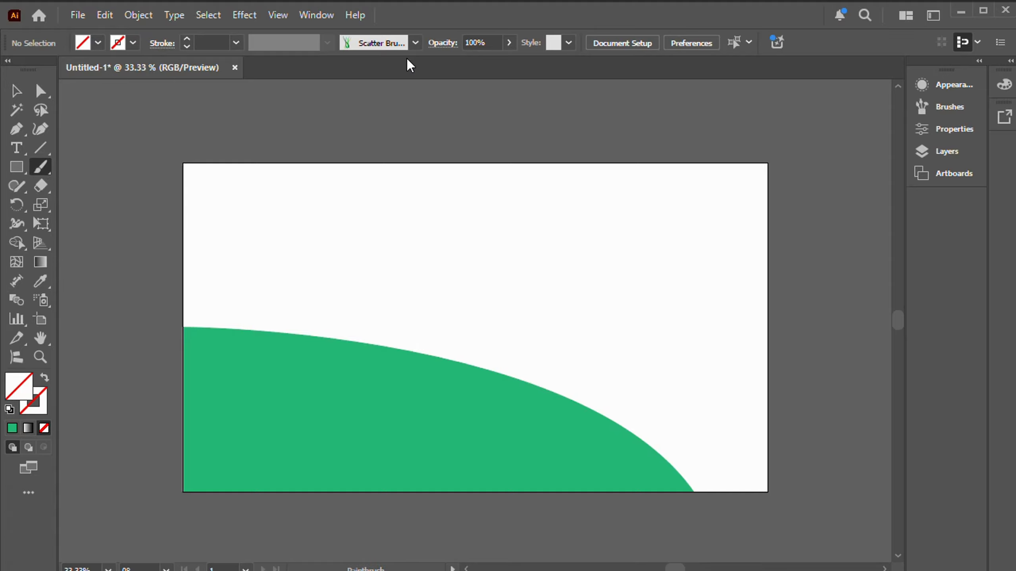
click(416, 42)
click(273, 104)
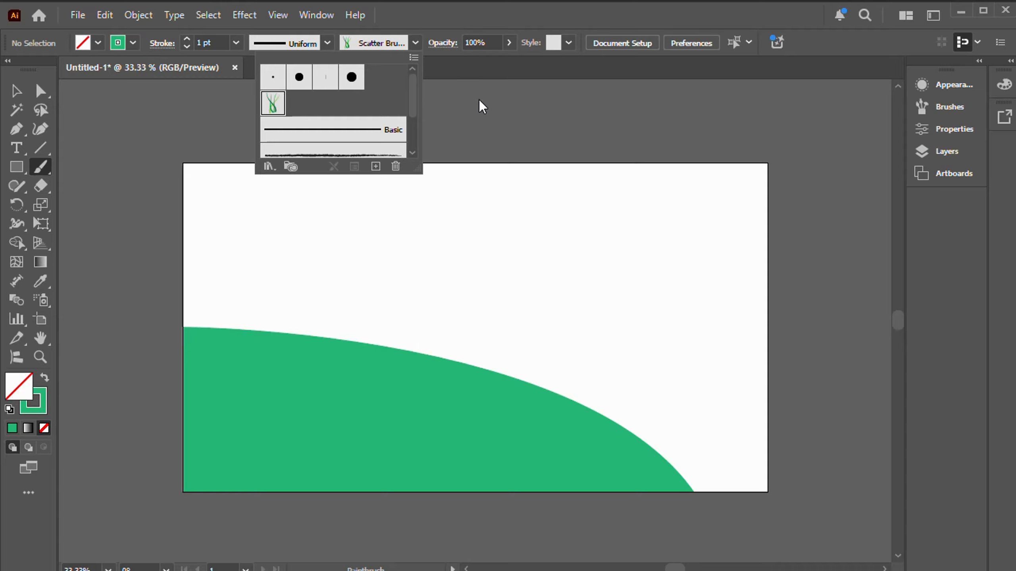
click(447, 92)
click(207, 42)
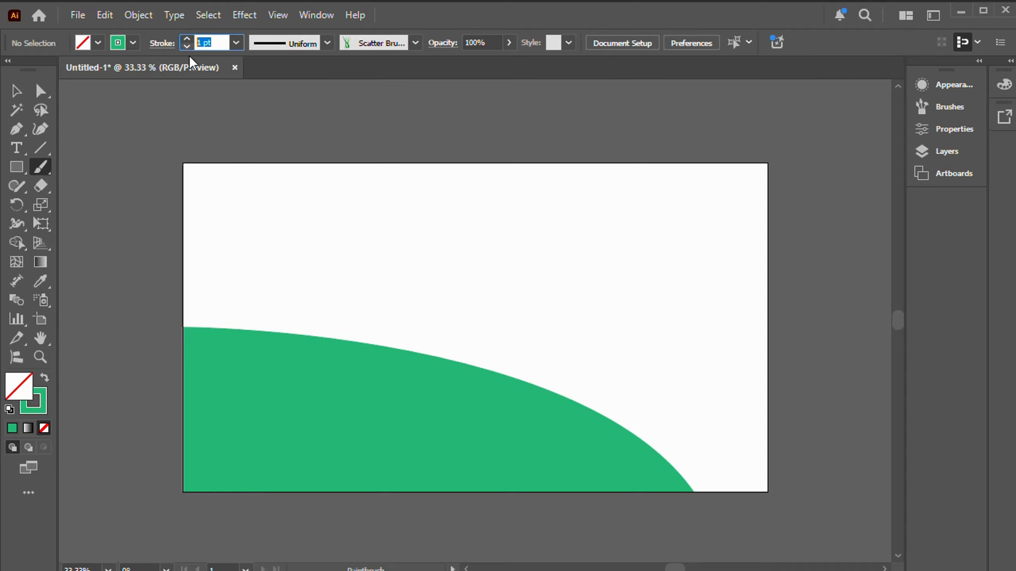
text(3)
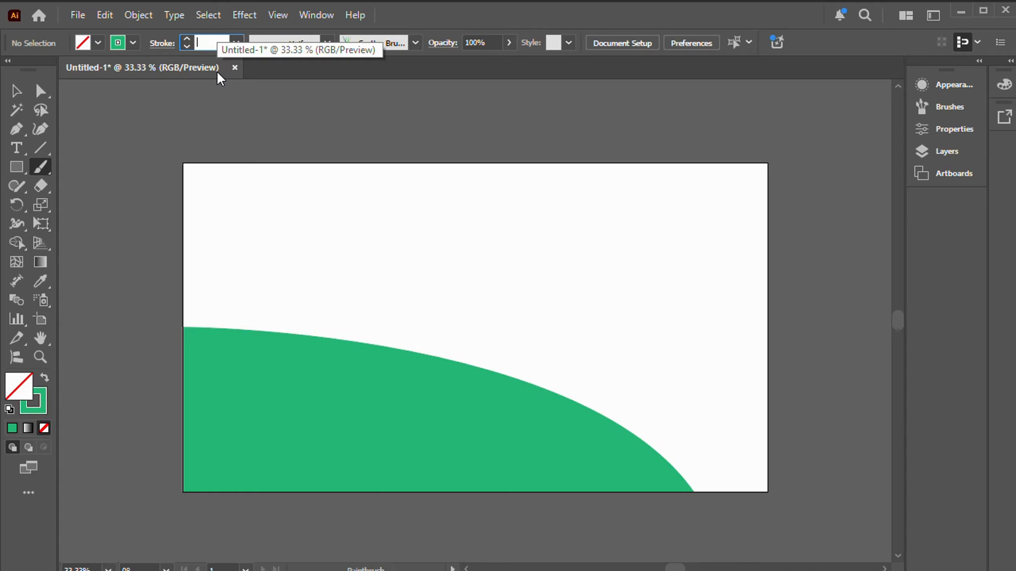
click(346, 110)
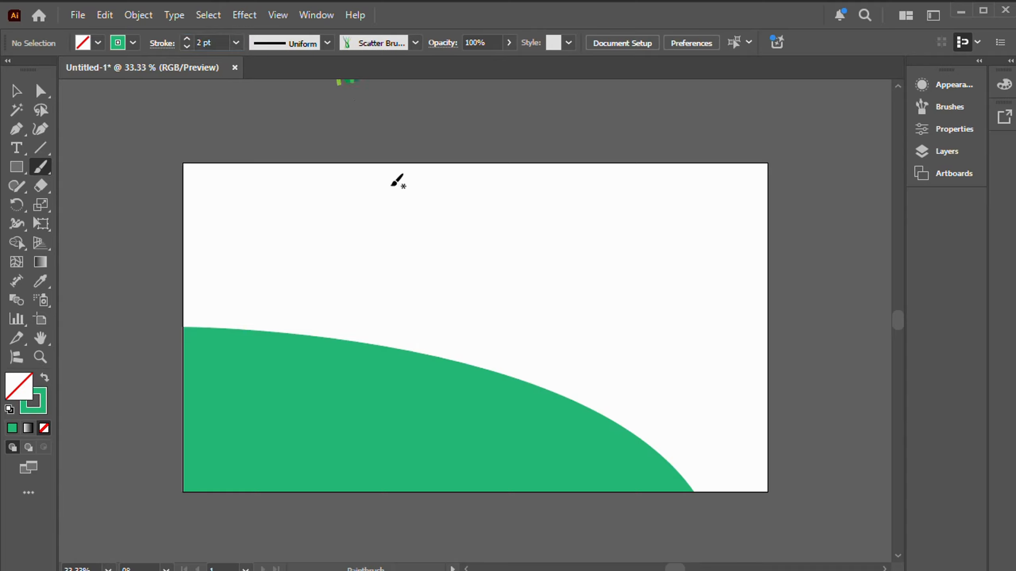
Step: Paint the first grass tufts along the hill's crest, from the artboard's left edge down the slope to the right
click(198, 346)
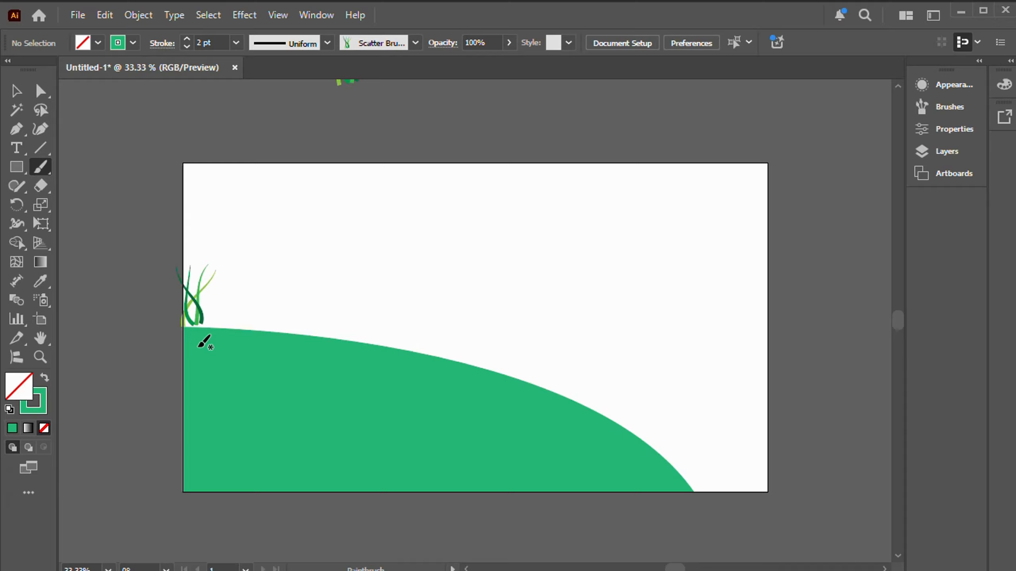
key(ctrl+z)
click(198, 365)
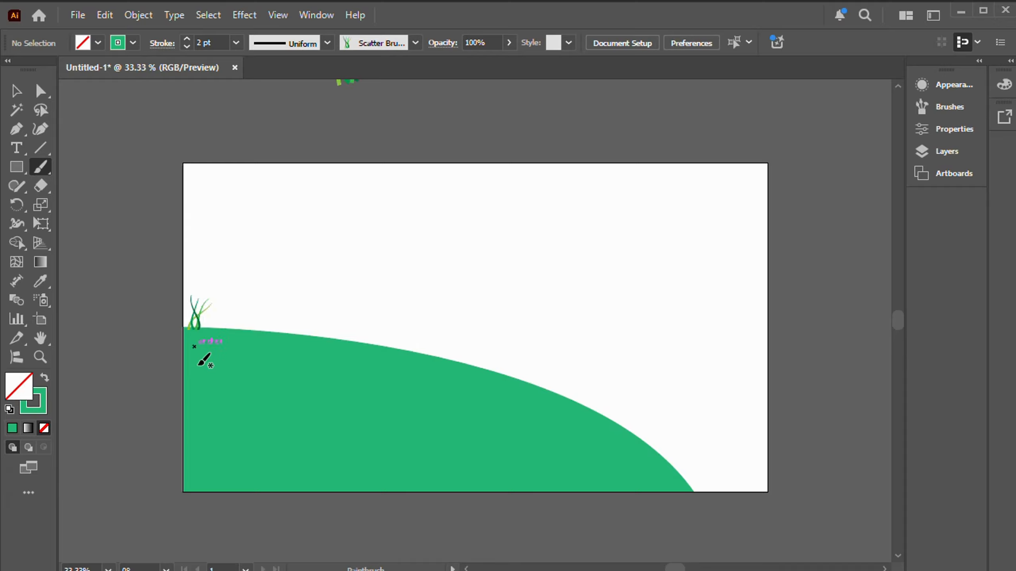
drag(208, 368, 267, 379)
drag(640, 483, 647, 486)
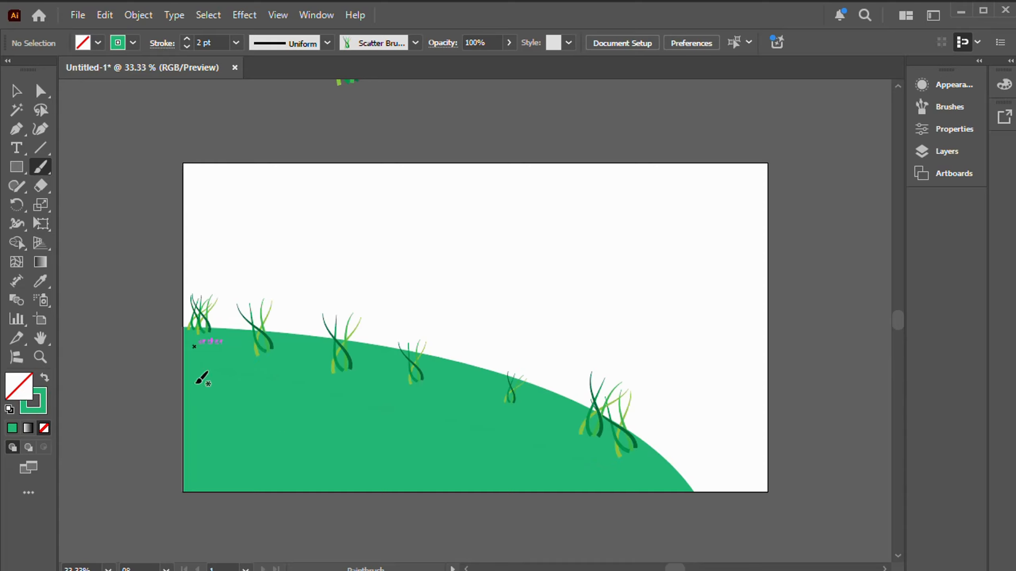
Step: Fill the body of the hill with overlapping grass strokes following its slope until the green shape is densely covered
drag(194, 386, 566, 486)
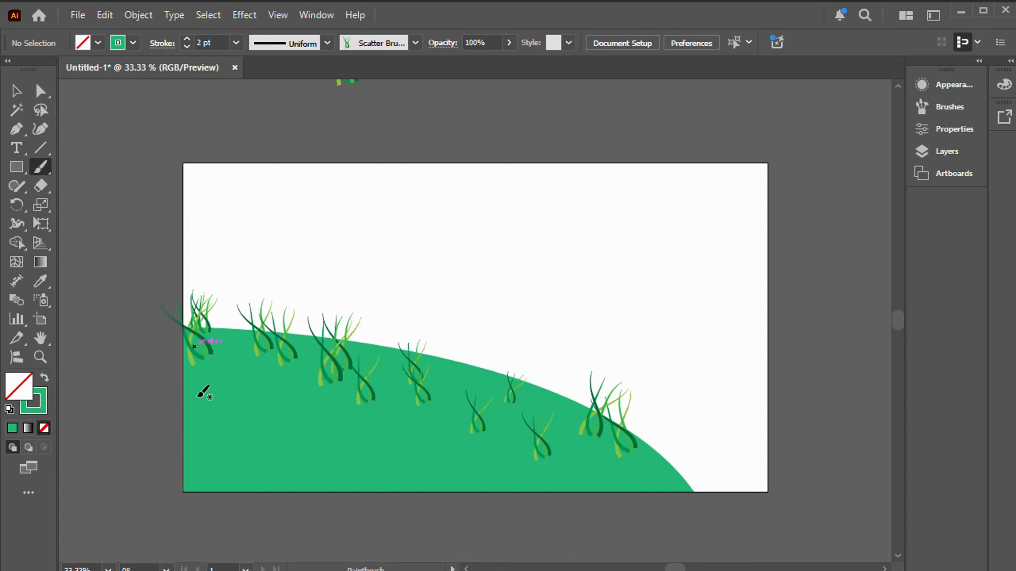
mouse_move(196, 397)
mouse_down()
mouse_move(415, 441)
mouse_move(466, 463)
mouse_up()
drag(242, 415, 438, 461)
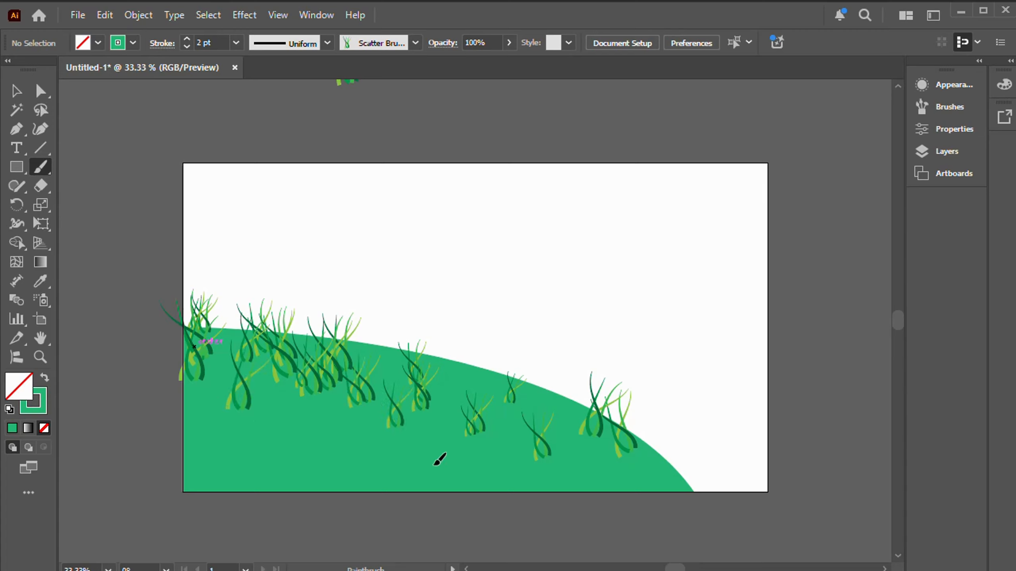
drag(284, 456, 548, 469)
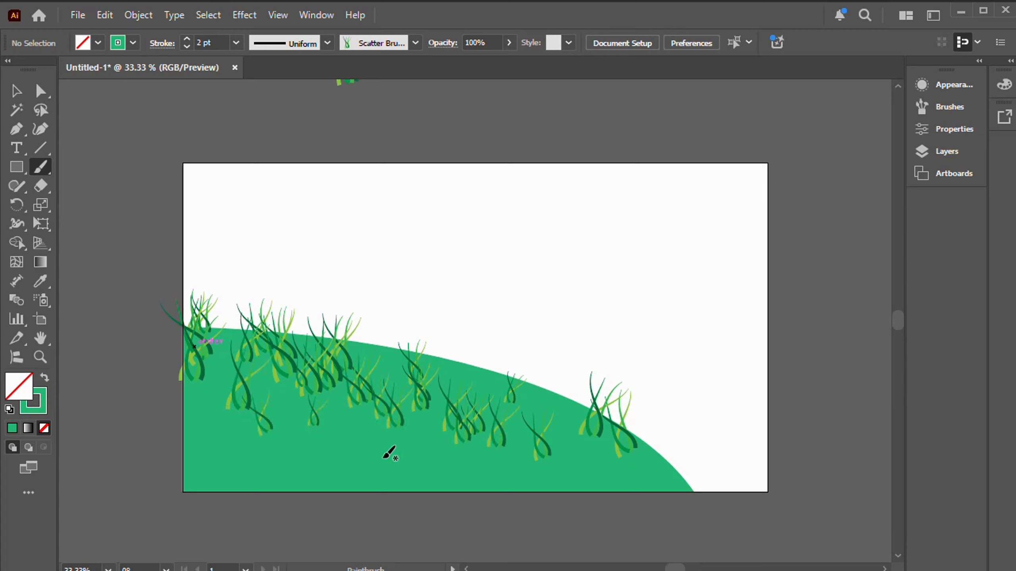
drag(382, 461, 479, 467)
drag(327, 444, 440, 474)
drag(437, 466, 557, 472)
drag(474, 474, 652, 484)
mouse_move(569, 486)
mouse_down()
mouse_move(622, 492)
mouse_move(571, 482)
mouse_up()
drag(398, 471, 509, 471)
drag(446, 439, 527, 436)
drag(411, 414, 421, 416)
drag(384, 406, 461, 427)
mouse_move(361, 380)
mouse_down()
mouse_move(377, 390)
mouse_move(372, 380)
mouse_move(349, 390)
mouse_up()
drag(312, 390, 327, 397)
mouse_move(279, 391)
mouse_down()
mouse_move(220, 385)
mouse_move(228, 400)
mouse_move(346, 422)
mouse_move(384, 399)
mouse_move(310, 381)
mouse_move(383, 392)
mouse_move(411, 414)
mouse_move(392, 414)
mouse_move(380, 429)
mouse_move(417, 443)
mouse_move(477, 442)
mouse_move(509, 459)
mouse_move(468, 427)
mouse_move(493, 420)
mouse_move(517, 443)
mouse_move(532, 441)
mouse_move(538, 426)
mouse_move(567, 461)
mouse_move(553, 454)
mouse_move(571, 434)
mouse_move(556, 428)
mouse_move(562, 445)
mouse_move(608, 451)
mouse_move(618, 471)
mouse_move(640, 480)
mouse_move(588, 478)
mouse_move(656, 495)
mouse_move(665, 517)
mouse_move(613, 516)
mouse_move(558, 487)
mouse_move(612, 491)
mouse_move(425, 502)
mouse_move(413, 478)
mouse_move(386, 468)
mouse_move(237, 474)
mouse_move(217, 463)
mouse_move(208, 432)
mouse_move(211, 463)
mouse_move(265, 446)
mouse_move(260, 425)
mouse_move(242, 436)
mouse_move(226, 408)
mouse_move(211, 460)
mouse_move(369, 473)
mouse_move(312, 479)
mouse_move(435, 489)
mouse_move(281, 470)
mouse_move(327, 490)
mouse_move(391, 479)
mouse_move(538, 484)
mouse_up()
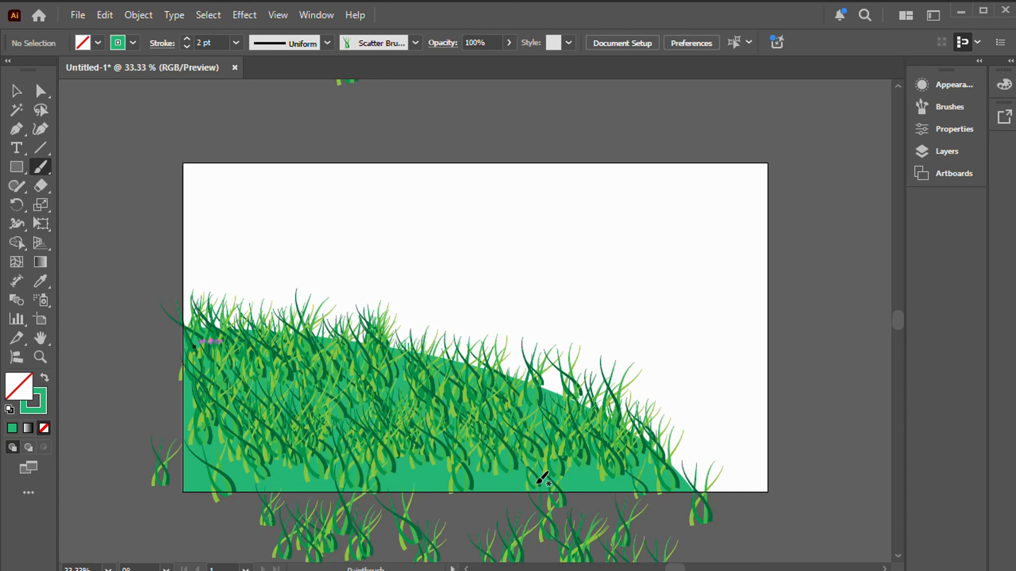
mouse_move(276, 489)
mouse_down()
mouse_move(256, 481)
mouse_move(494, 472)
mouse_up()
drag(272, 452, 555, 486)
drag(435, 495, 607, 503)
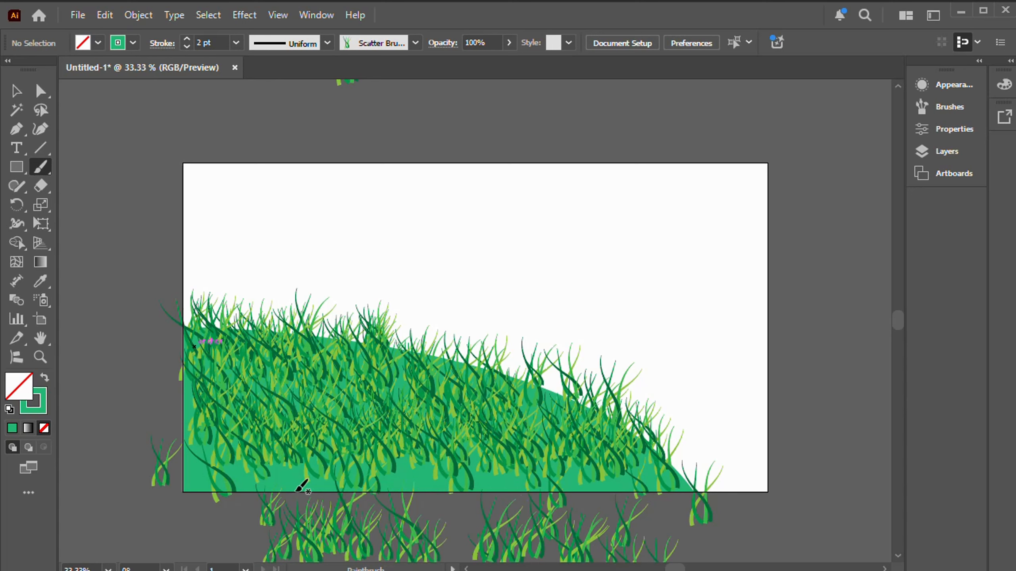
drag(324, 489, 445, 489)
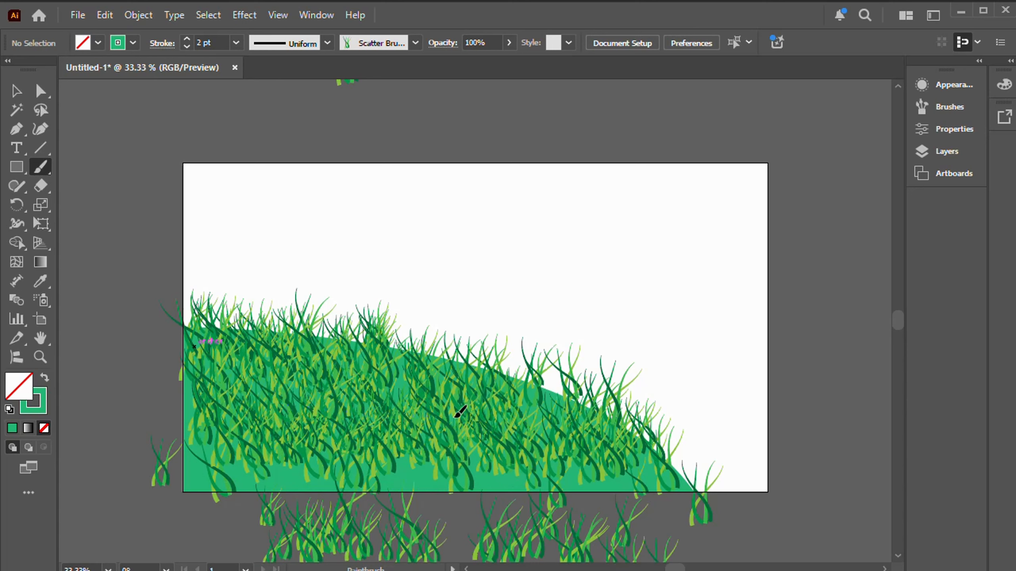
drag(290, 412, 451, 413)
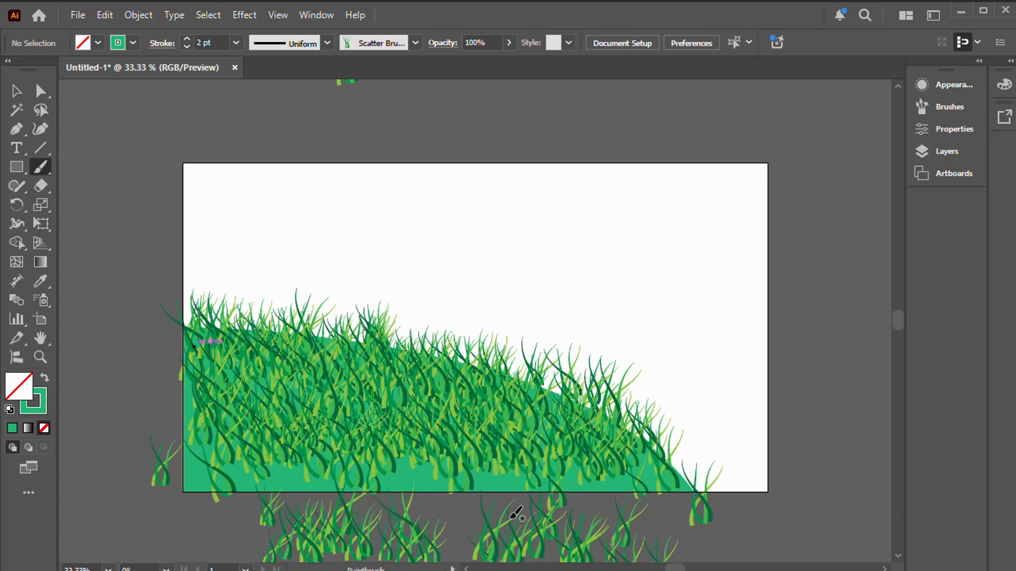
Step: Paint more grass along the hill's bottom edge and lower left corner, letting strokes run past the artboard to close the remaining gaps
drag(442, 515, 670, 533)
mouse_move(442, 515)
mouse_down()
mouse_move(673, 512)
mouse_move(713, 533)
mouse_move(705, 526)
mouse_up()
drag(442, 515, 643, 517)
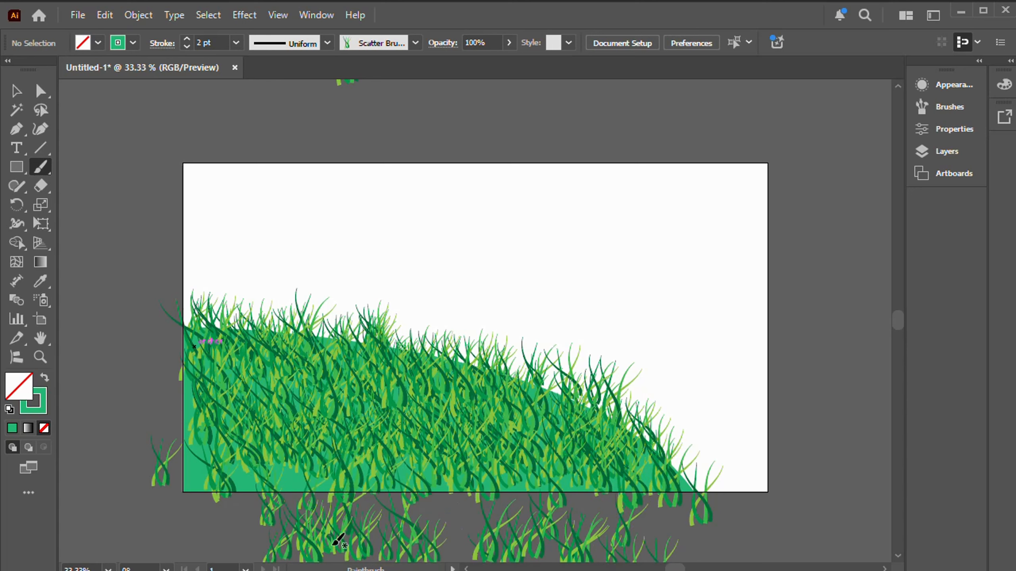
drag(262, 528, 459, 536)
drag(210, 528, 376, 527)
drag(149, 509, 400, 516)
drag(208, 488, 392, 510)
drag(220, 452, 380, 478)
drag(282, 476, 512, 490)
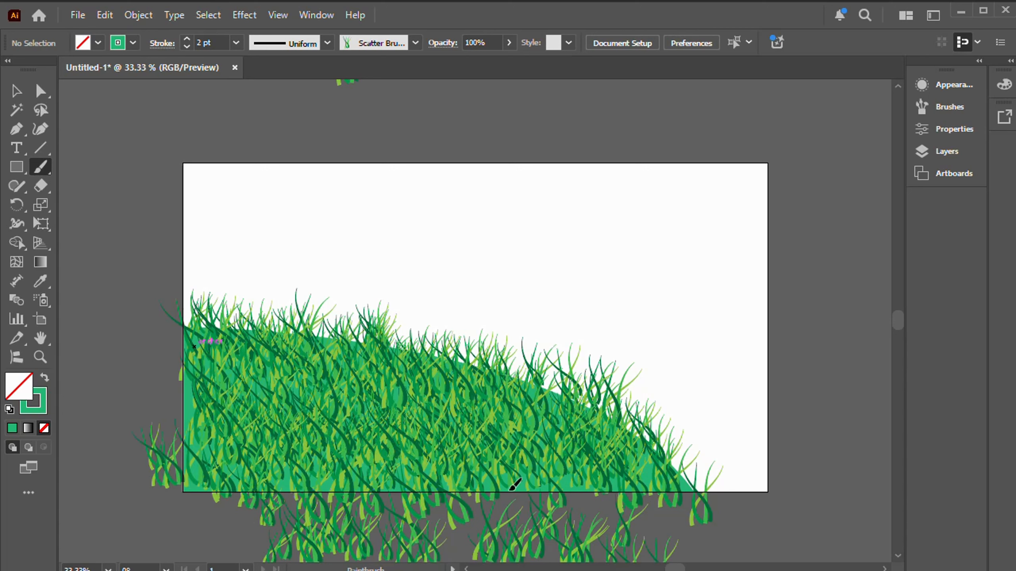
drag(334, 487, 545, 497)
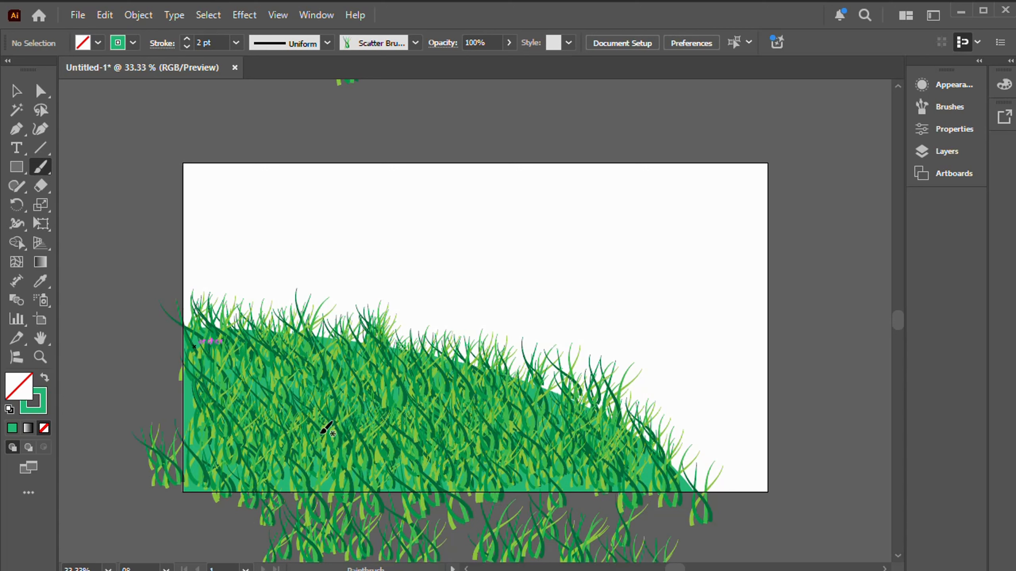
drag(346, 437, 368, 442)
drag(196, 432, 316, 460)
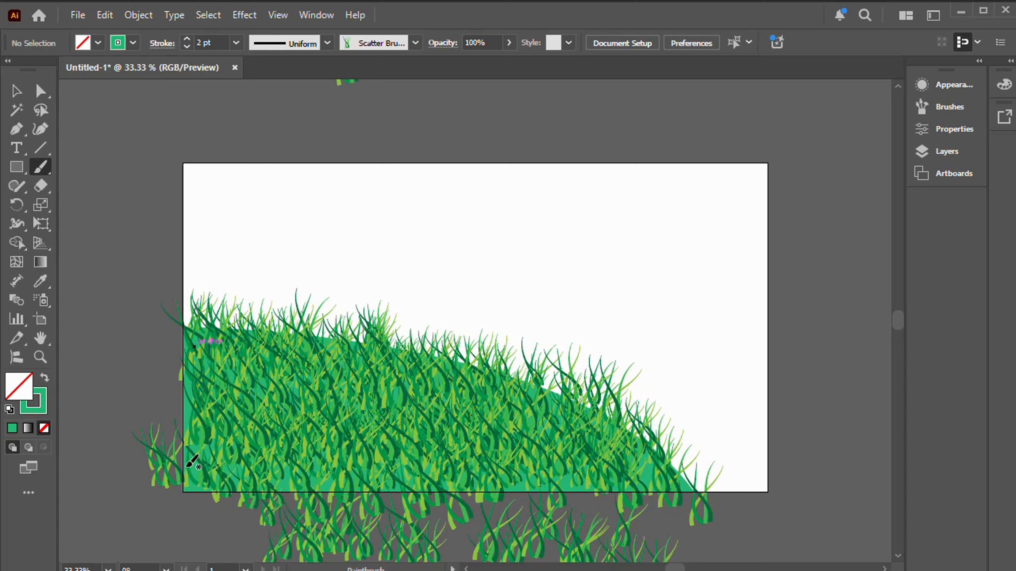
drag(187, 479, 330, 513)
drag(210, 494, 275, 496)
drag(196, 466, 288, 482)
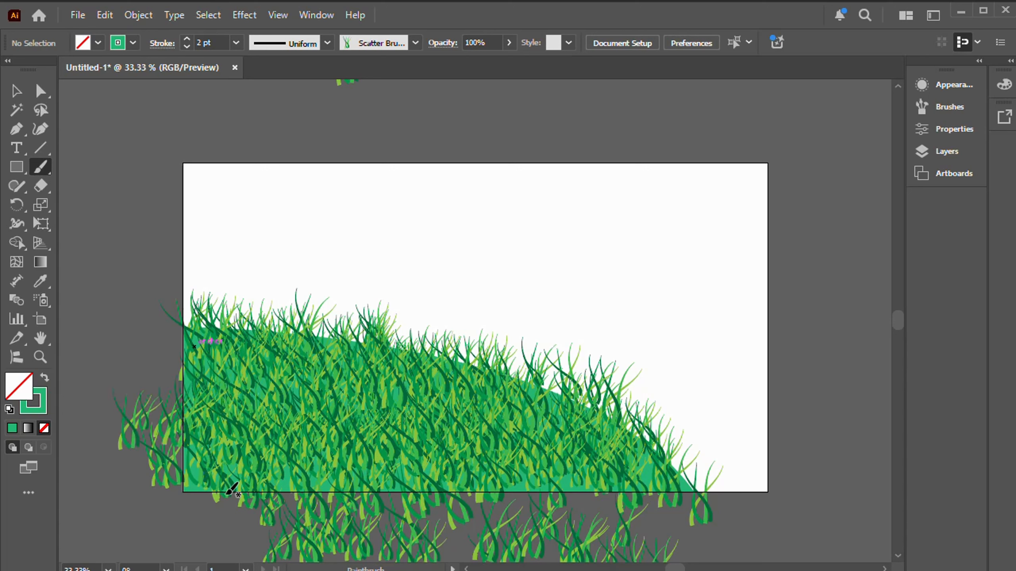
drag(227, 490, 327, 478)
mouse_move(381, 462)
mouse_down()
mouse_move(405, 434)
mouse_move(463, 434)
mouse_move(470, 467)
mouse_move(445, 470)
mouse_move(592, 493)
mouse_up()
mouse_move(540, 515)
mouse_down()
mouse_move(620, 532)
mouse_move(608, 528)
mouse_move(700, 524)
mouse_move(612, 526)
mouse_move(653, 526)
mouse_move(333, 468)
mouse_move(319, 459)
mouse_move(306, 414)
mouse_move(258, 492)
mouse_move(256, 520)
mouse_move(240, 528)
mouse_move(220, 505)
mouse_move(226, 518)
mouse_move(359, 513)
mouse_move(293, 512)
mouse_move(411, 440)
mouse_move(321, 388)
mouse_move(352, 363)
mouse_move(285, 363)
mouse_move(295, 375)
mouse_move(530, 437)
mouse_move(569, 459)
mouse_up()
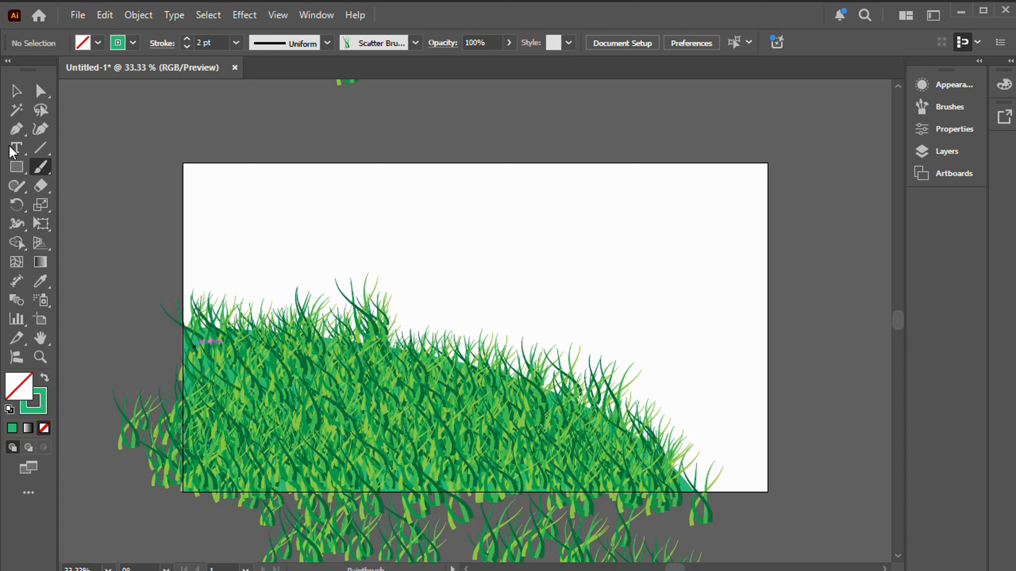
Step: Delete the two oversized grass tufts that stick up above the middle of the hill's crest
click(16, 93)
click(382, 309)
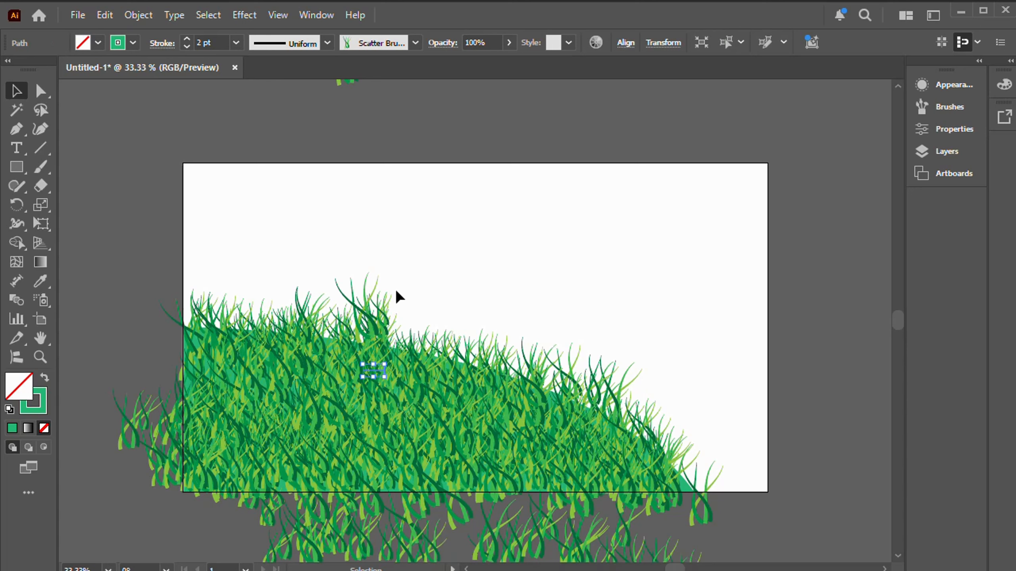
key(Delete)
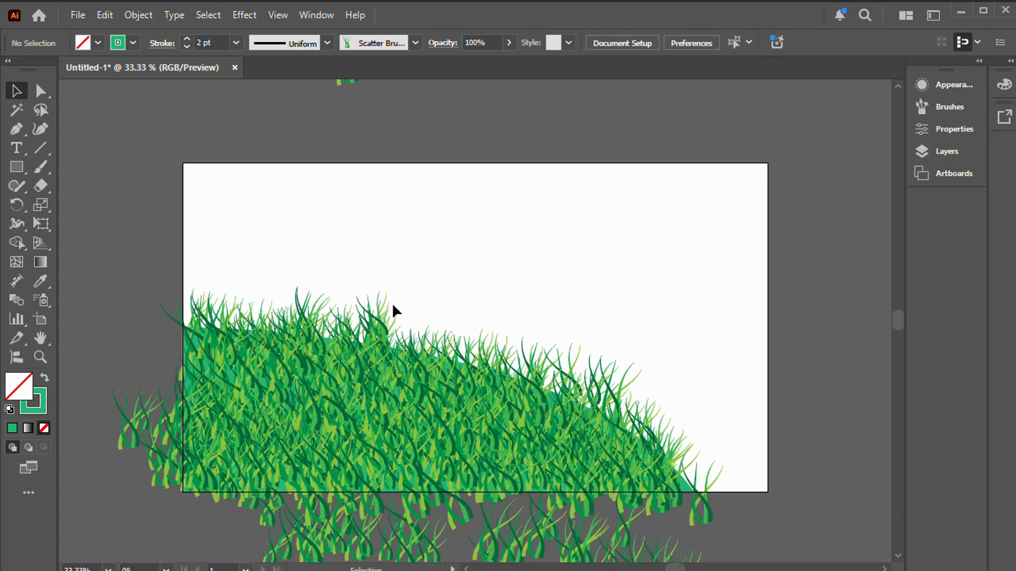
click(379, 308)
key(Delete)
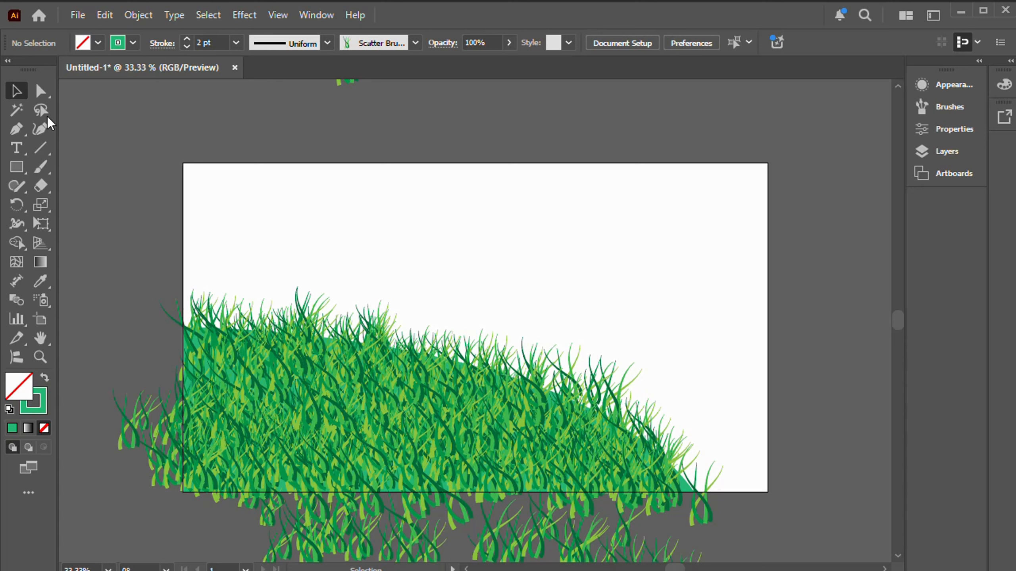
Step: Draw a rectangle covering the whole artboard, with white fill and no stroke
click(133, 43)
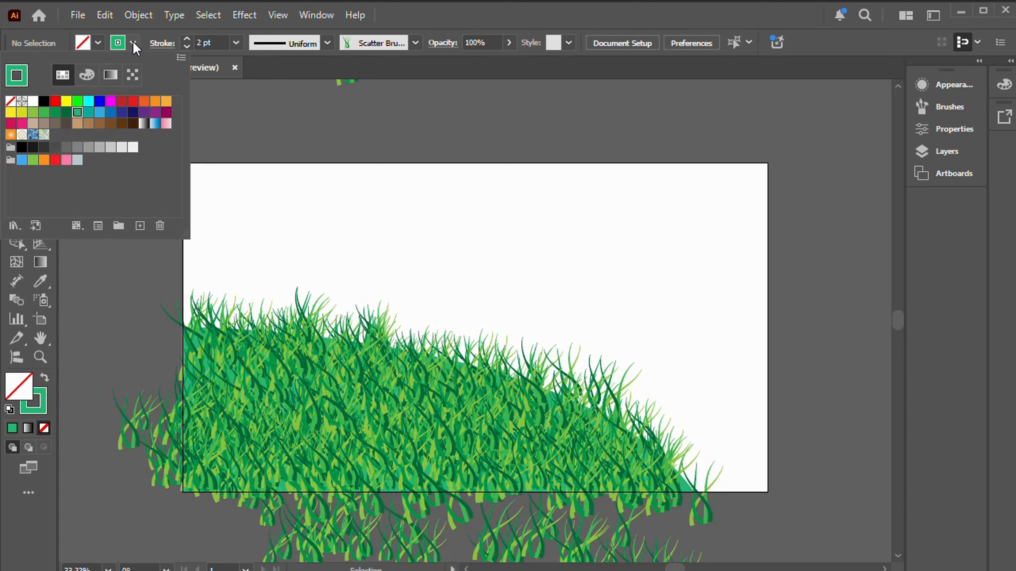
click(10, 102)
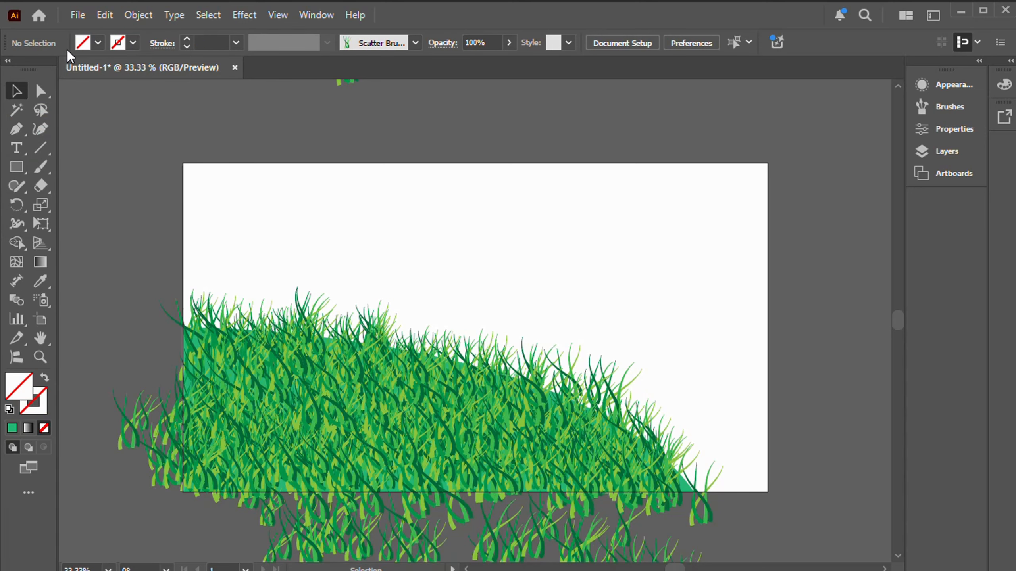
click(97, 43)
click(33, 102)
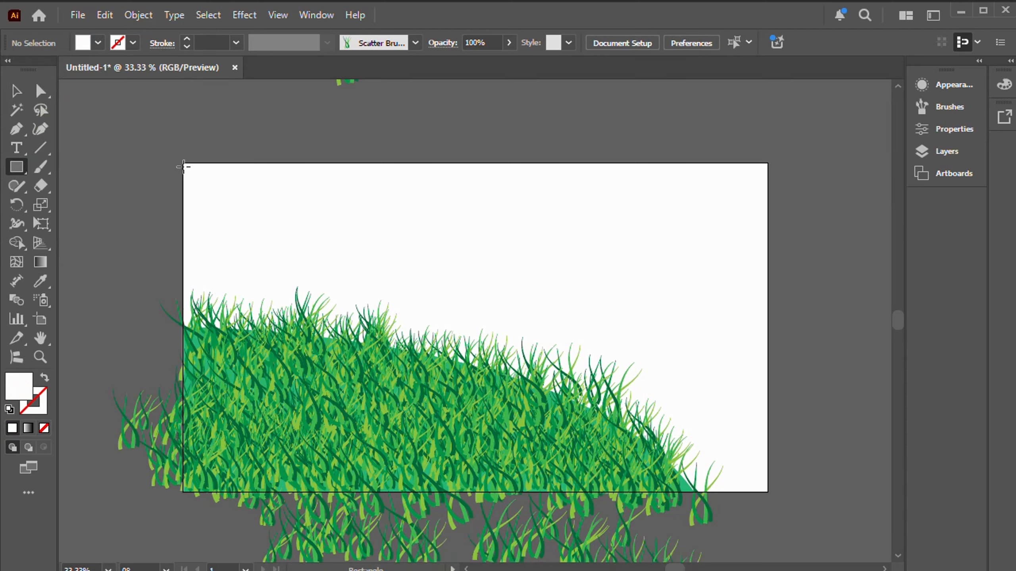
drag(183, 163, 766, 492)
Step: Clip all the artwork to the artboard-sized rectangle with a clipping mask and deselect it
click(16, 91)
click(347, 116)
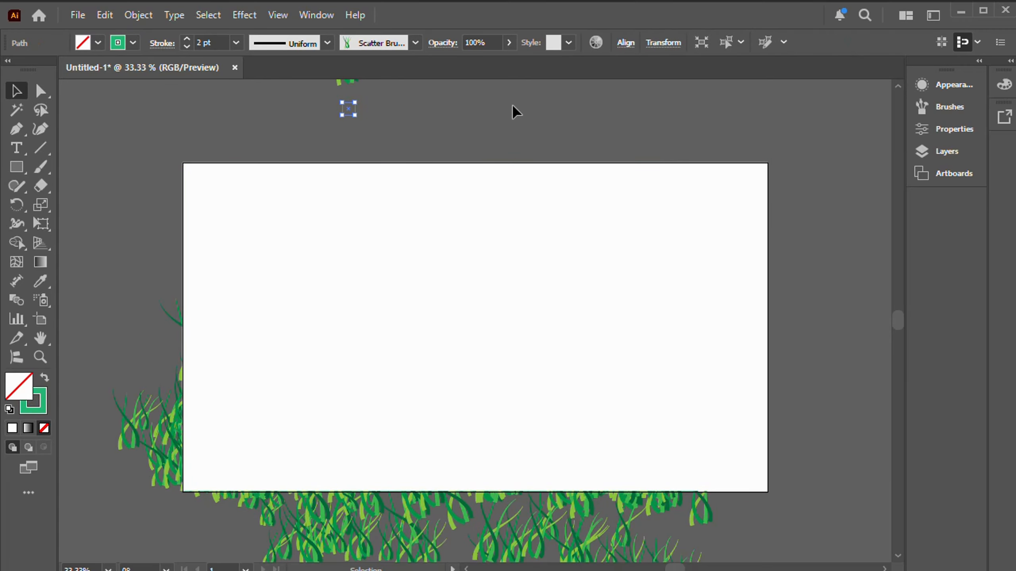
key(ctrl+a)
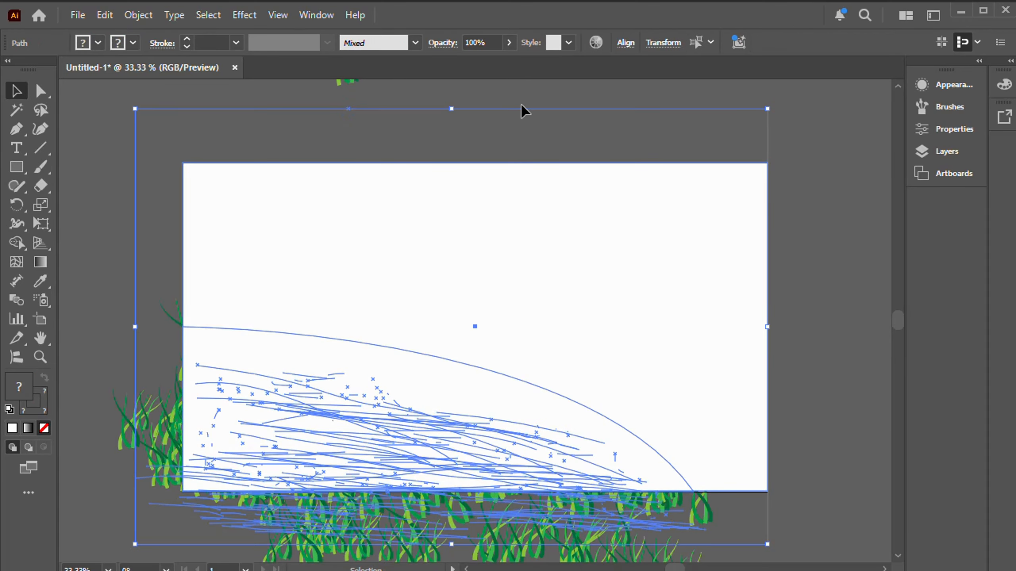
right_click(454, 288)
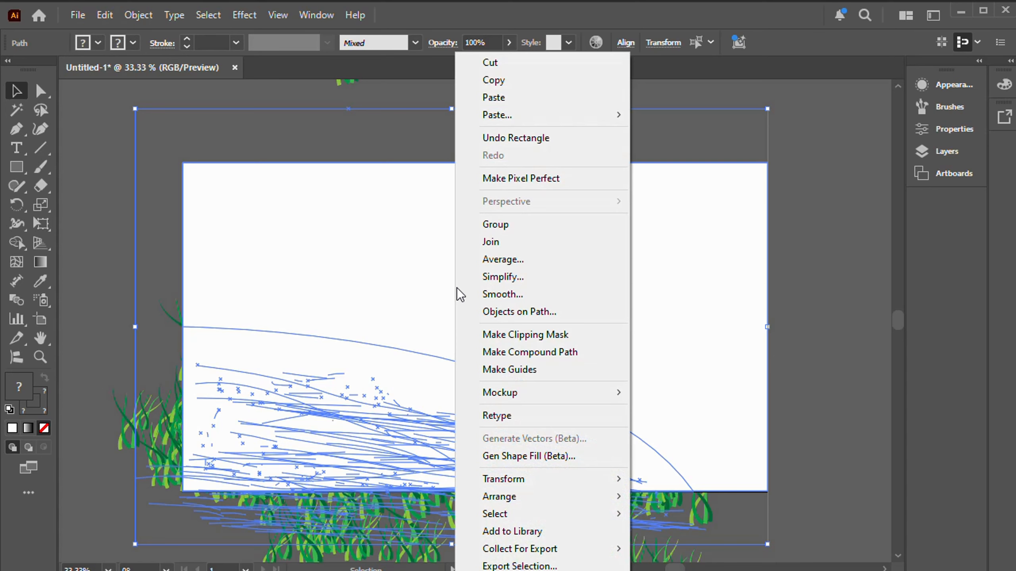
click(527, 335)
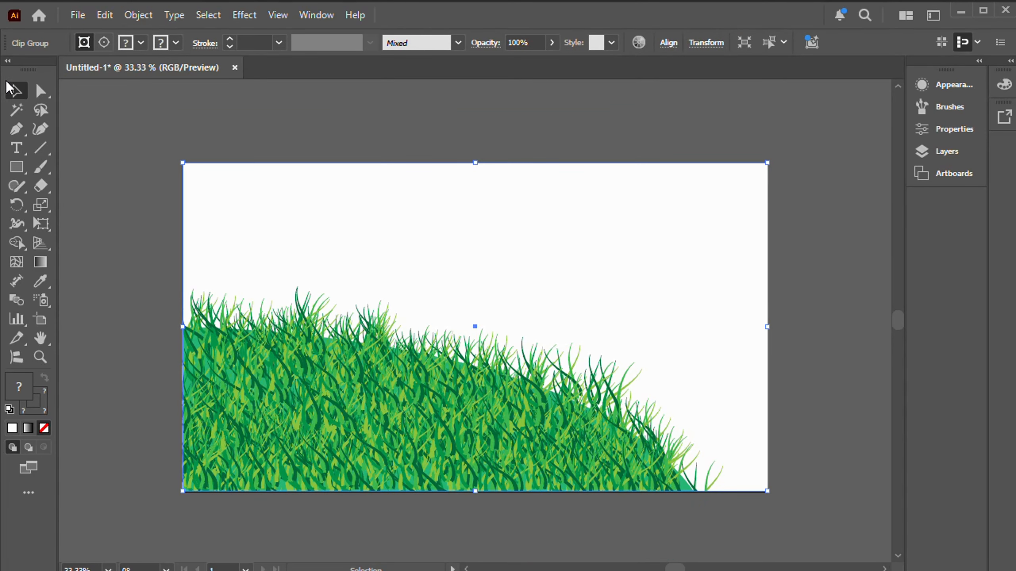
click(851, 288)
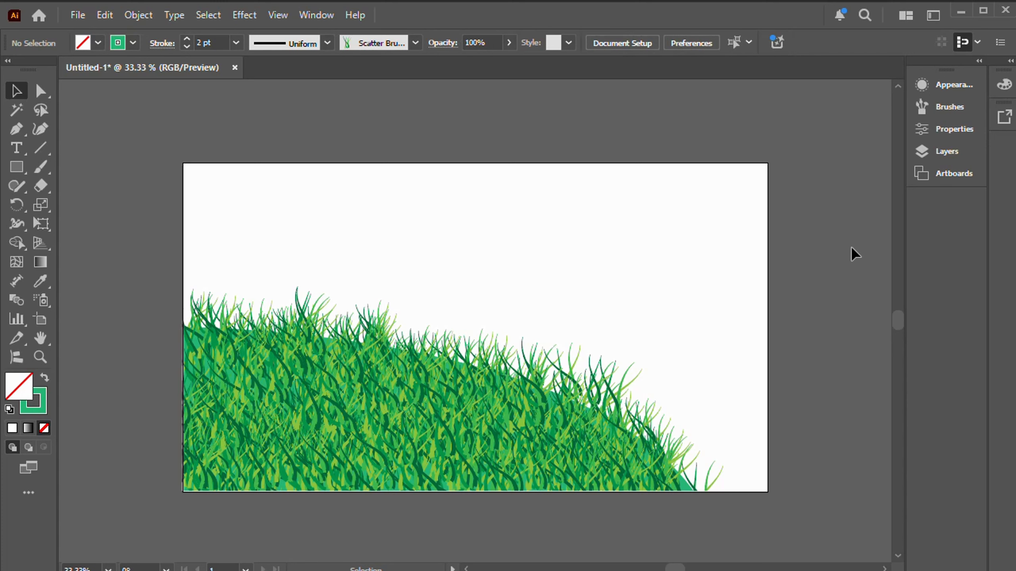
scroll(852, 249, up, 2)
scroll(852, 249, down, 1)
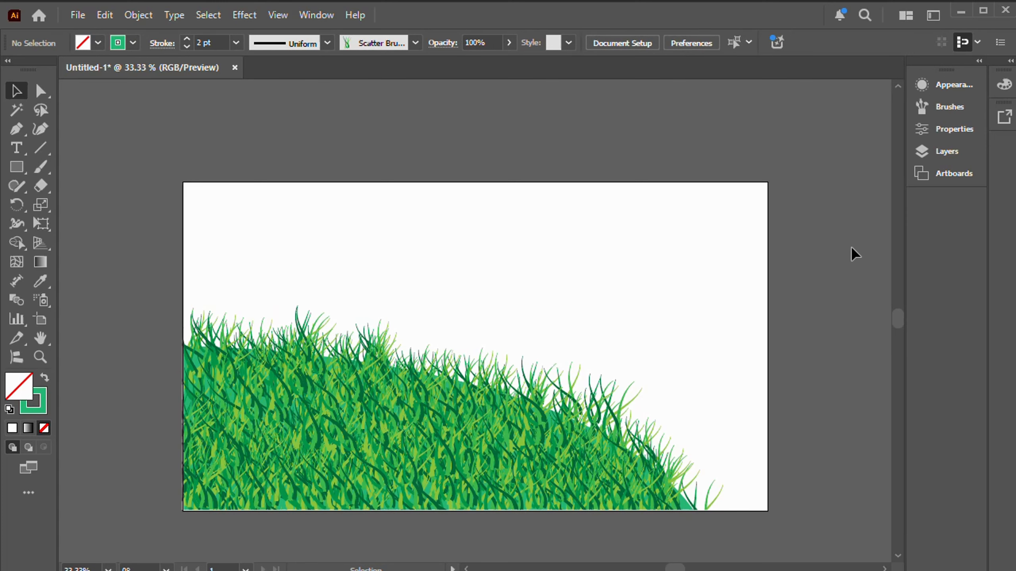
scroll(853, 253, down, 2)
key(ctrl+equal)
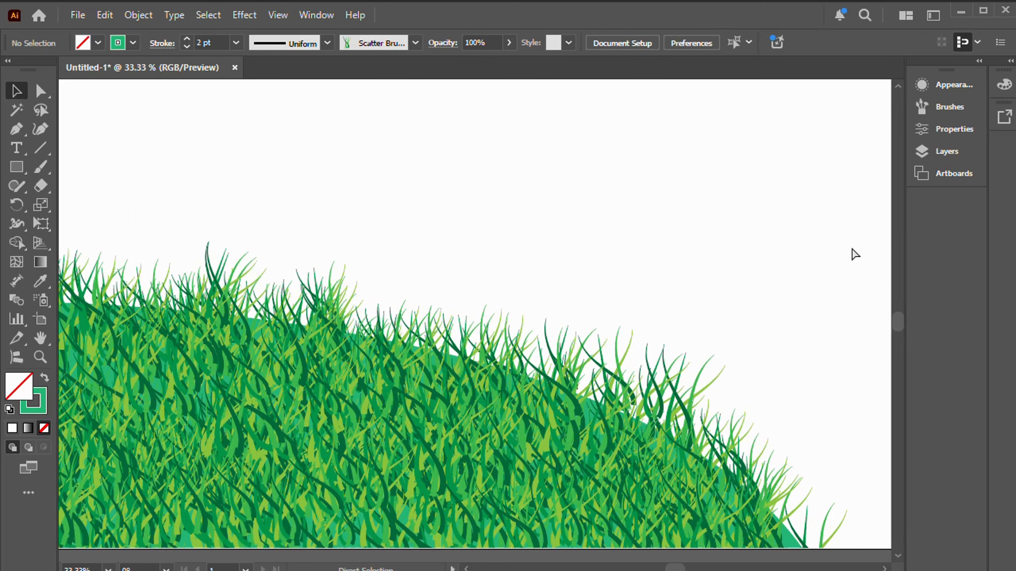
scroll(853, 256, down, 1)
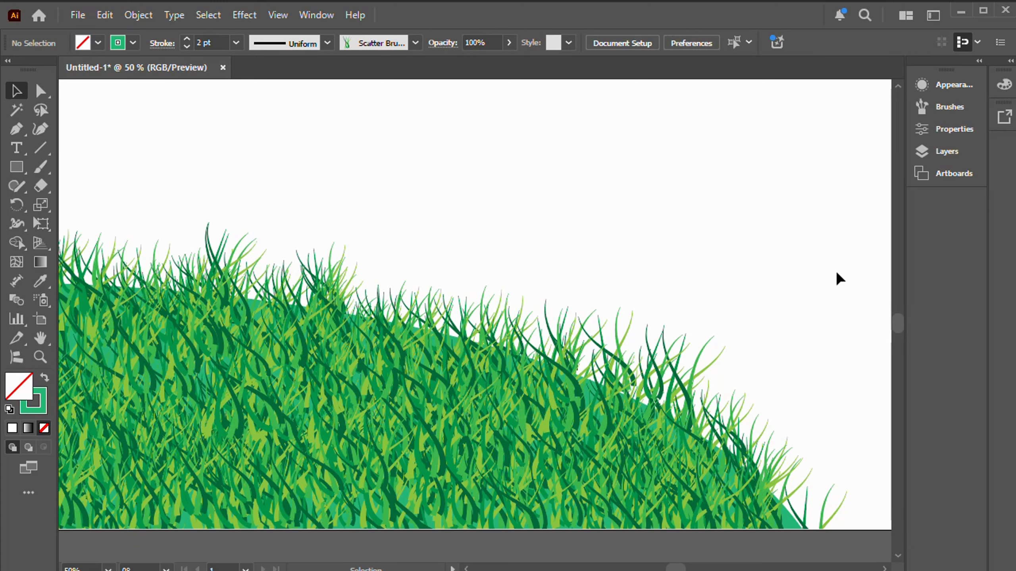
key(ctrl+minus)
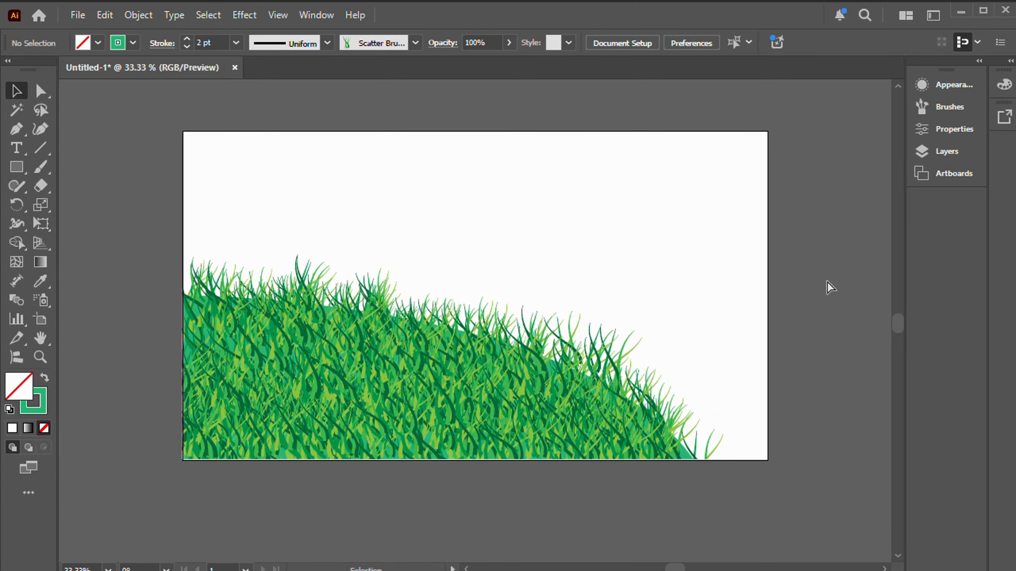